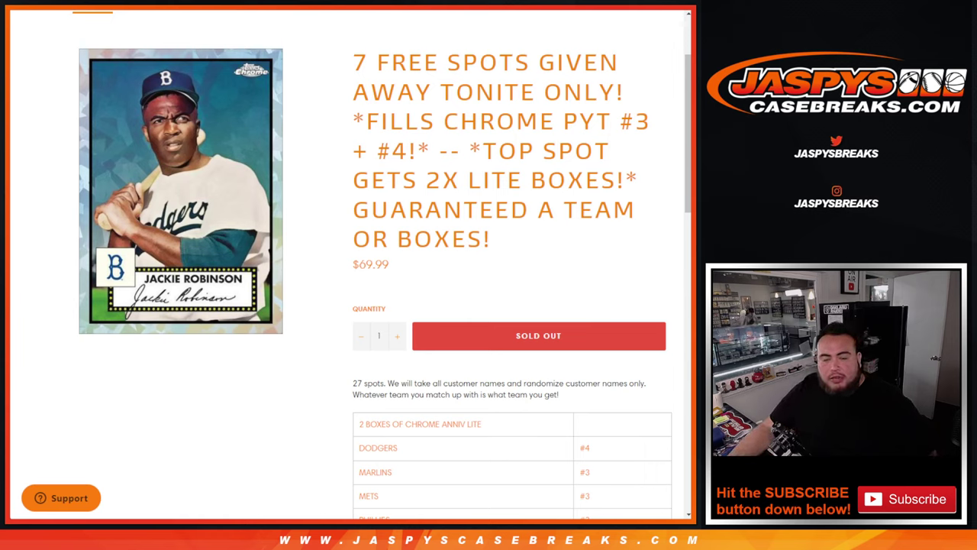
Highlight the free-spots headline of the break.
{"action": "scroll", "coordinate": [348, 267], "scroll_direction": "down", "scroll_amount": 10}
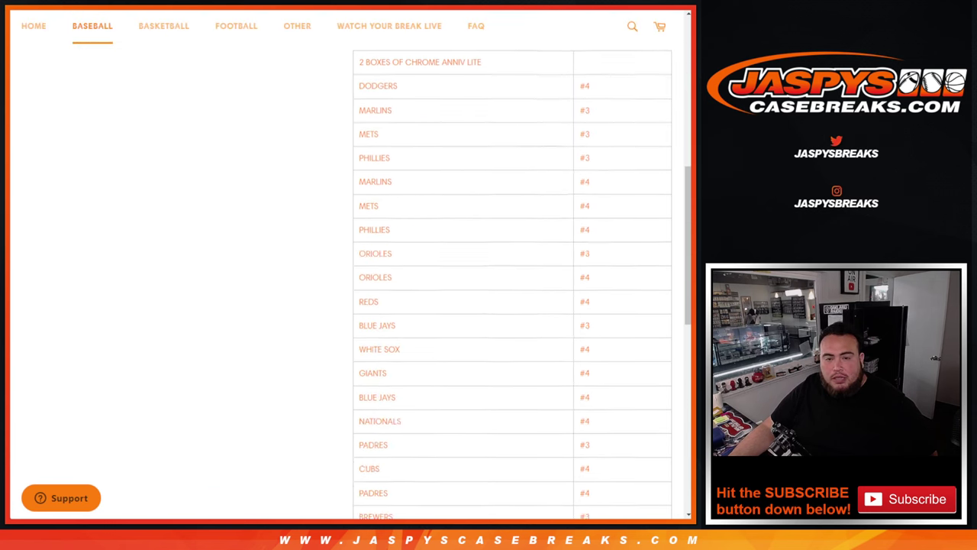
{"action": "scroll", "coordinate": [348, 267], "scroll_direction": "up", "scroll_amount": 10}
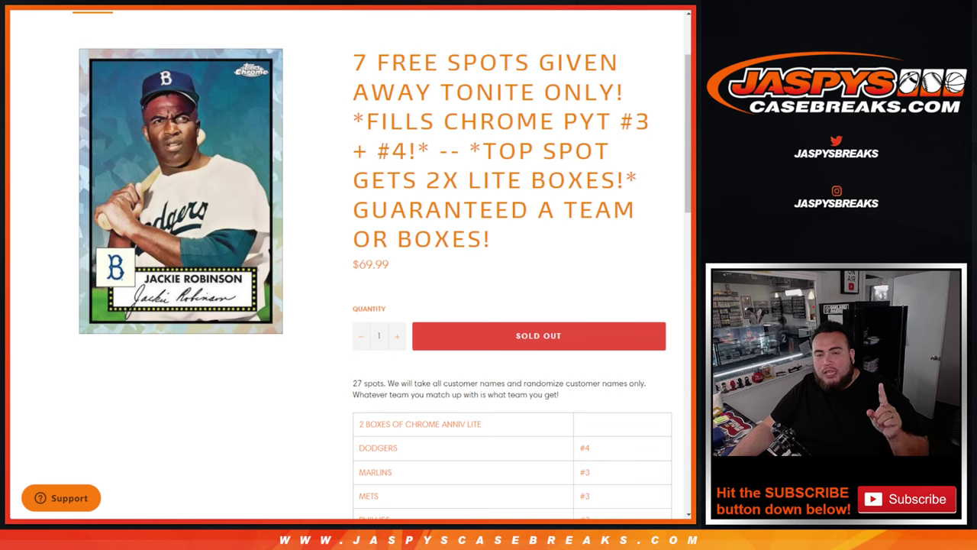
{"action": "left_click_drag", "start_coordinate": [353, 62], "coordinate": [631, 93]}
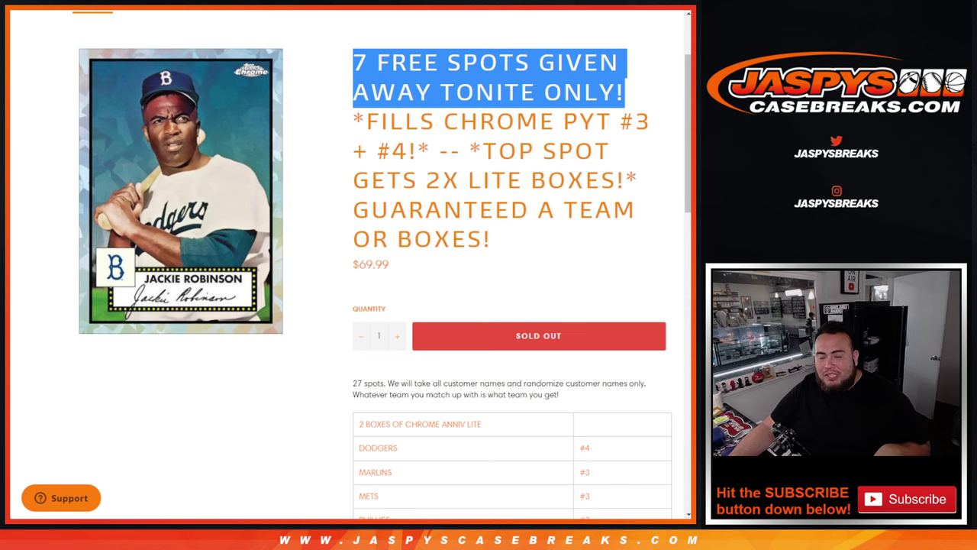
Review the 20 customer names in RANDOM.ORG's List Randomizer, then show the team spreadsheet.
{"action": "key", "text": "ctrl+Tab"}
{"action": "key", "text": "ctrl+Tab"}
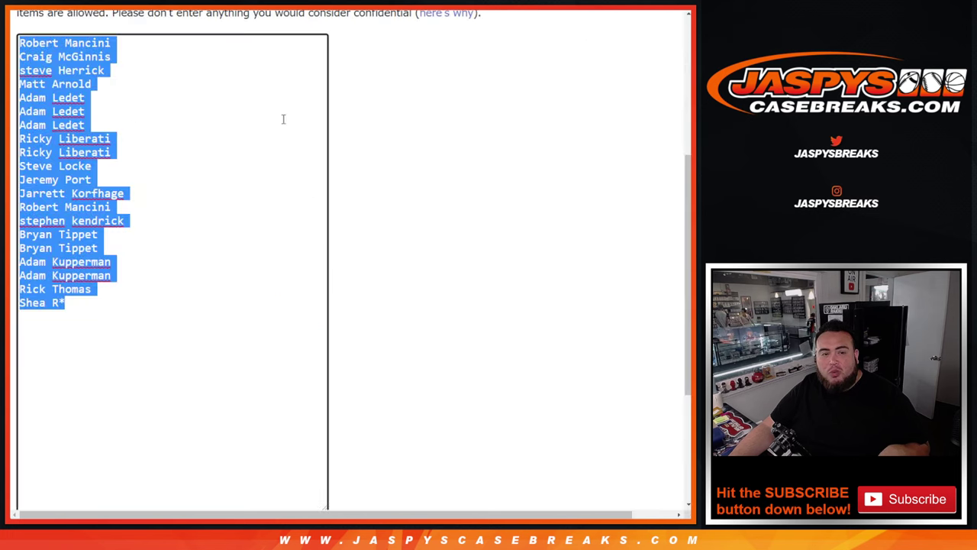
{"action": "left_click", "coordinate": [91, 321]}
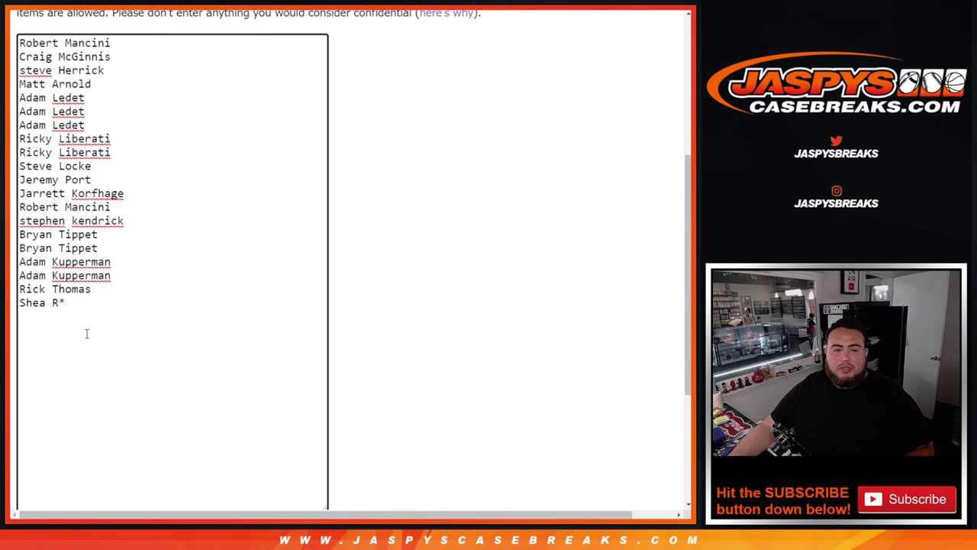
{"action": "key", "text": "ctrl+Tab"}
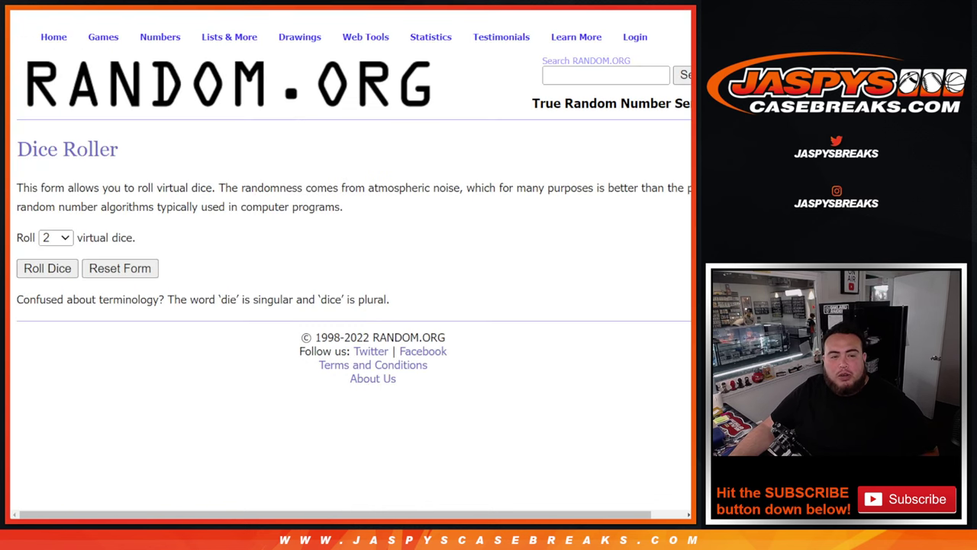
{"action": "key", "text": "ctrl+shift+Tab"}
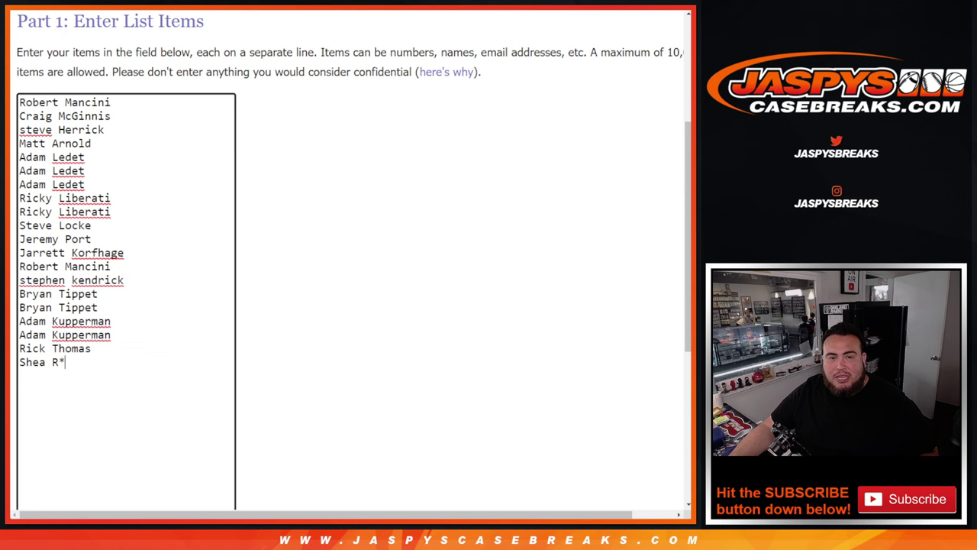
{"action": "key", "text": "ctrl+Tab"}
Review teams from B1 '2 BOXES OF CHROME ANNIV LITE' to B27 'DBACKS' and column C spots.
{"action": "scroll", "coordinate": [237, 264], "scroll_direction": "down", "scroll_amount": 3}
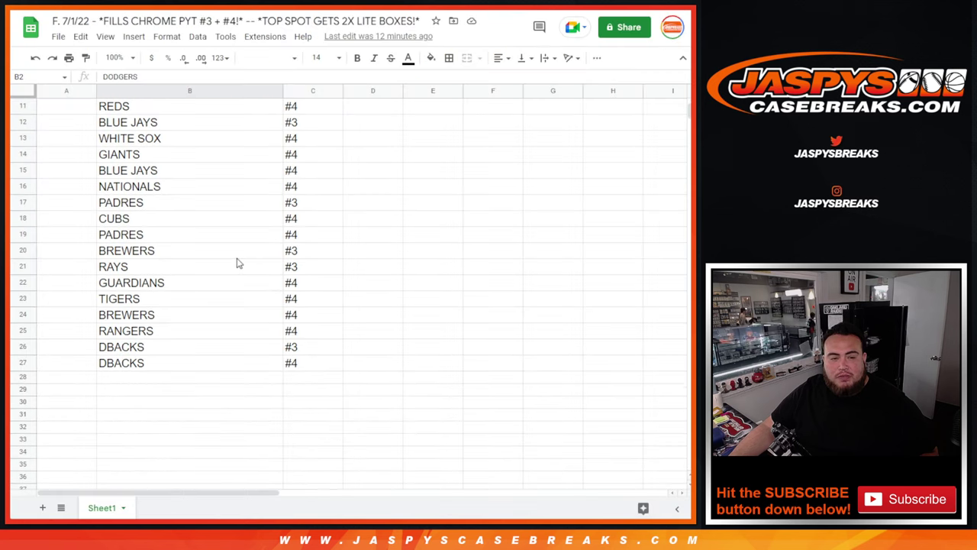
{"action": "scroll", "coordinate": [236, 263], "scroll_direction": "up", "scroll_amount": 3}
{"action": "left_click", "coordinate": [213, 107]}
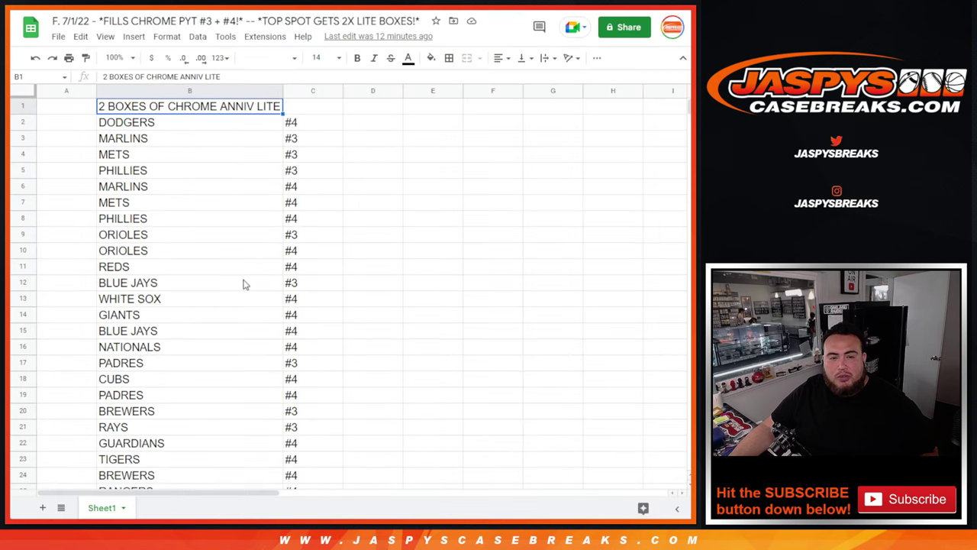
{"action": "scroll", "coordinate": [241, 294], "scroll_direction": "down", "scroll_amount": 3}
{"action": "left_click", "coordinate": [116, 366]}
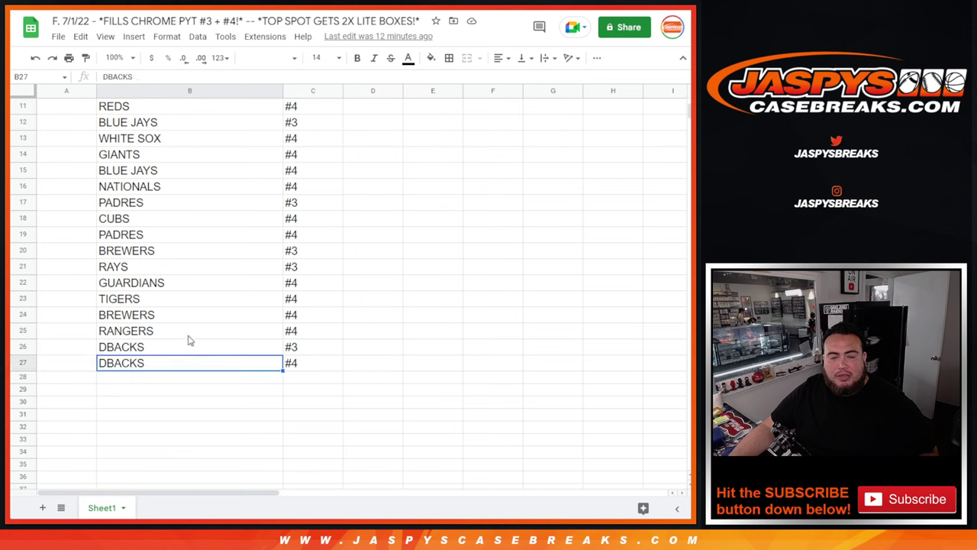
{"action": "scroll", "coordinate": [190, 340], "scroll_direction": "up", "scroll_amount": 3}
{"action": "left_click_drag", "start_coordinate": [316, 125], "coordinate": [310, 450]}
{"action": "left_click", "coordinate": [269, 442]}
{"action": "scroll", "coordinate": [266, 445], "scroll_direction": "up", "scroll_amount": 2}
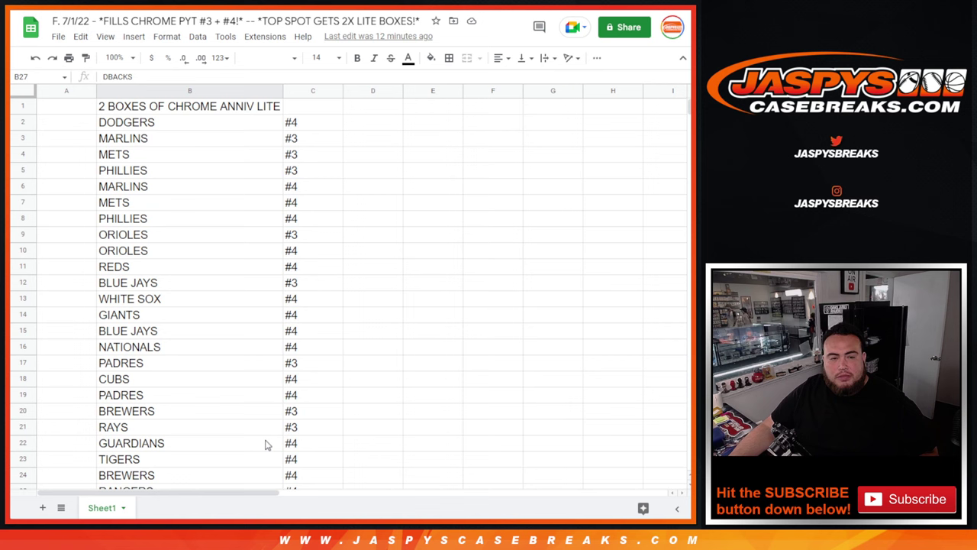
Roll the two virtual dice for a total of 12 and randomize the 20-name list.
{"action": "key", "text": "ctrl+Tab"}
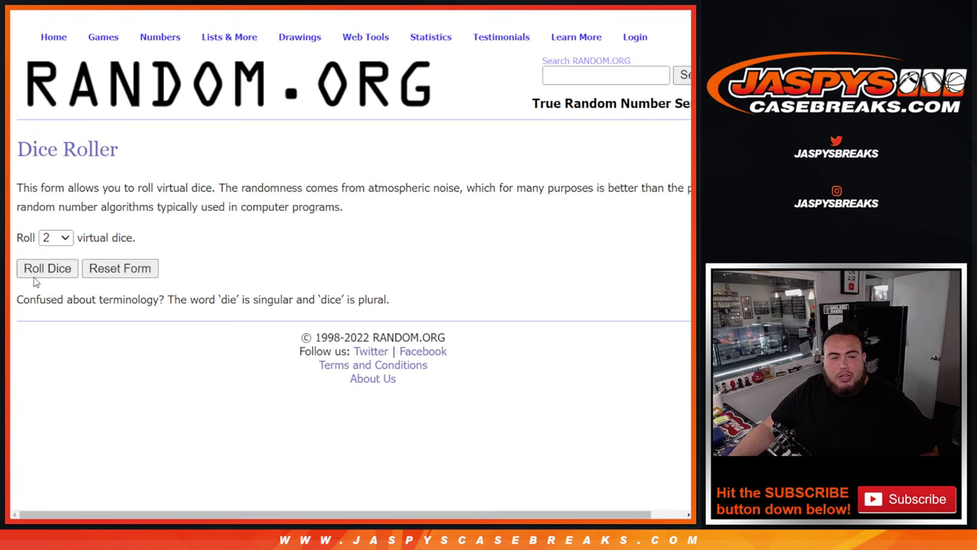
{"action": "left_click", "coordinate": [40, 269]}
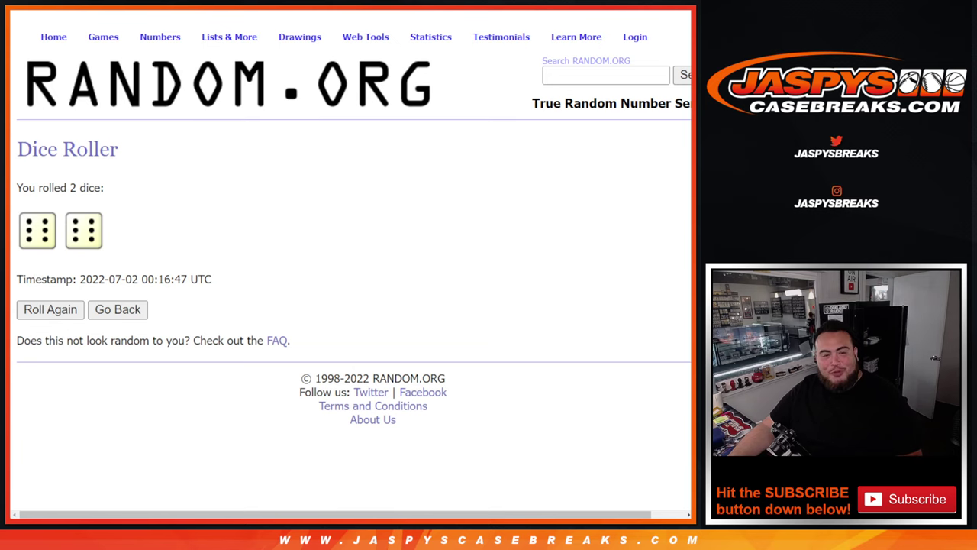
{"action": "key", "text": "ctrl+Tab"}
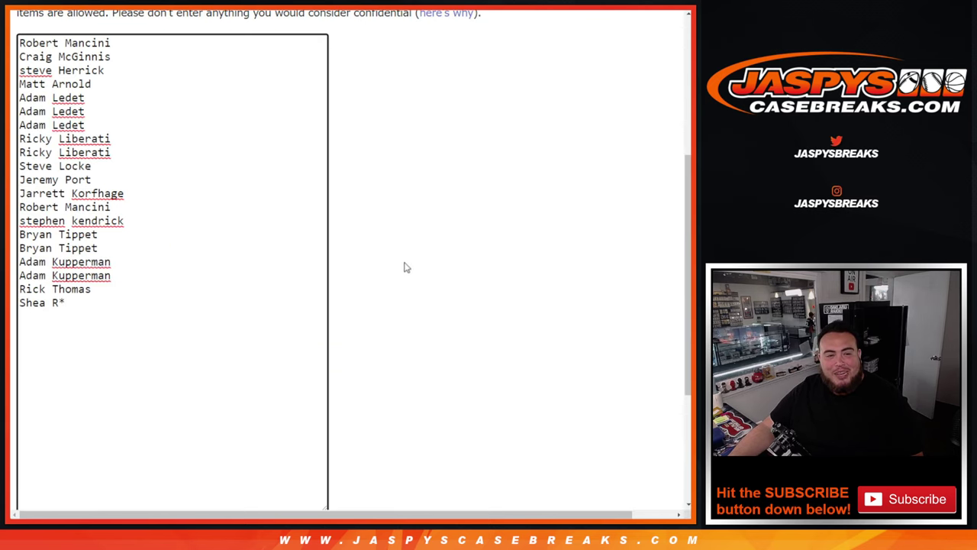
{"action": "scroll", "coordinate": [412, 229], "scroll_direction": "down", "scroll_amount": 3}
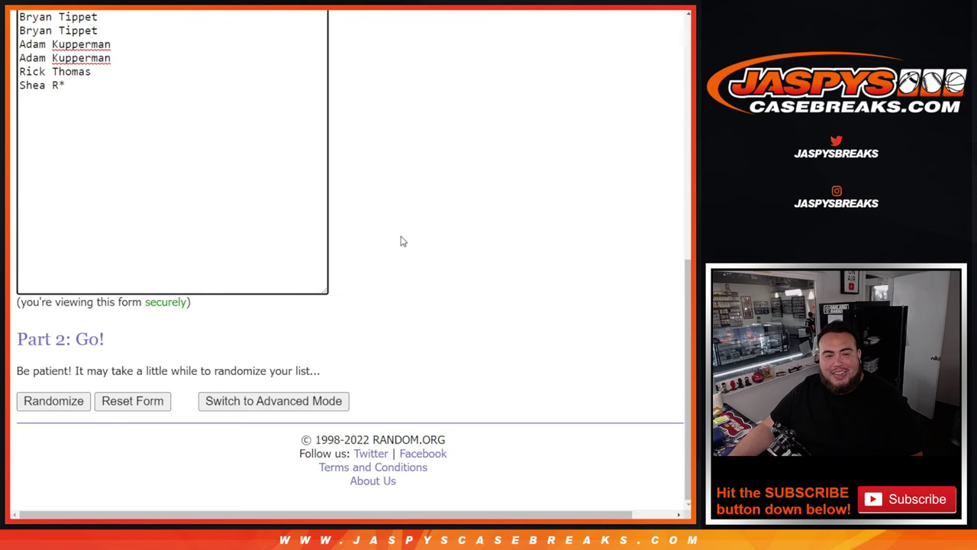
{"action": "left_click", "coordinate": [38, 402]}
Keep shuffling the 20-name list until it has been randomized 12 times.
{"action": "scroll", "coordinate": [41, 410], "scroll_direction": "down", "scroll_amount": 3}
{"action": "left_click", "coordinate": [41, 410]}
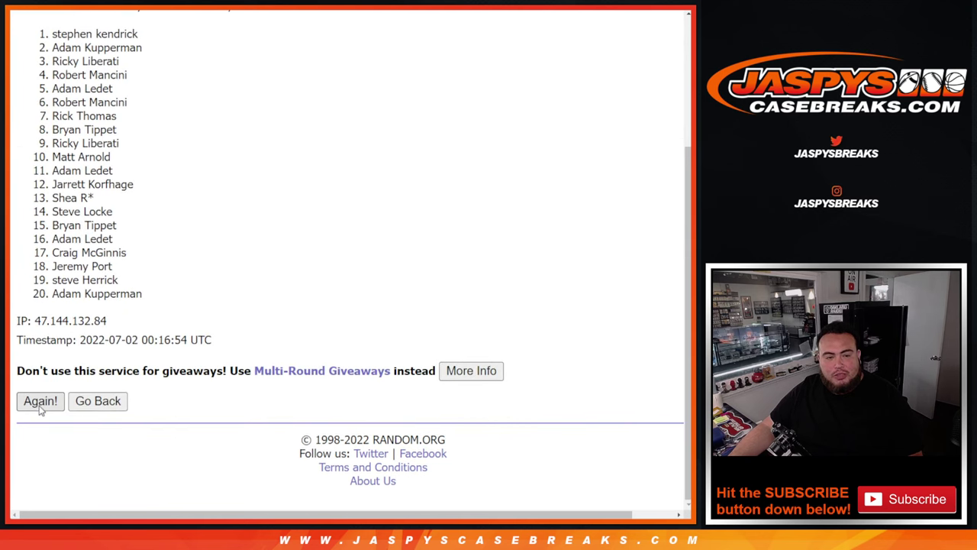
{"action": "left_click", "coordinate": [41, 402]}
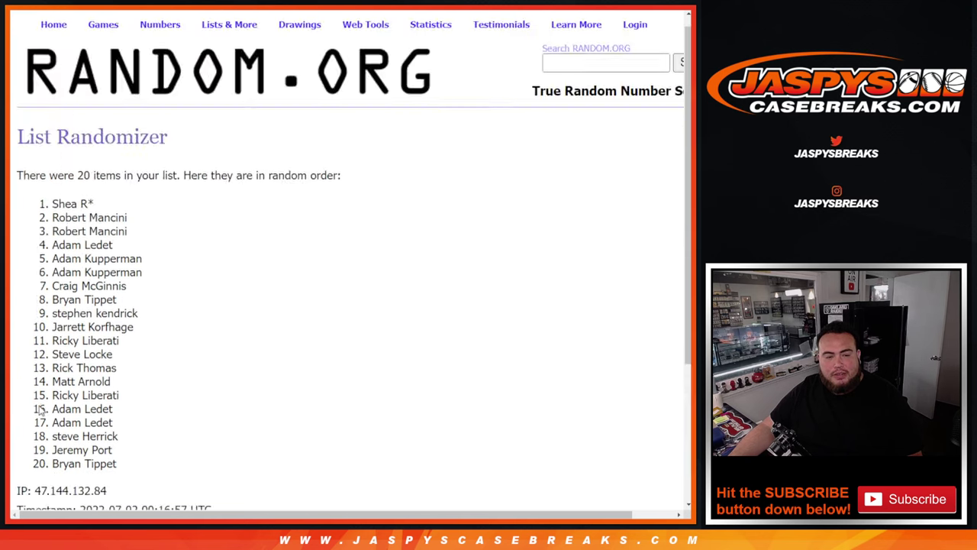
{"action": "left_click", "coordinate": [40, 403]}
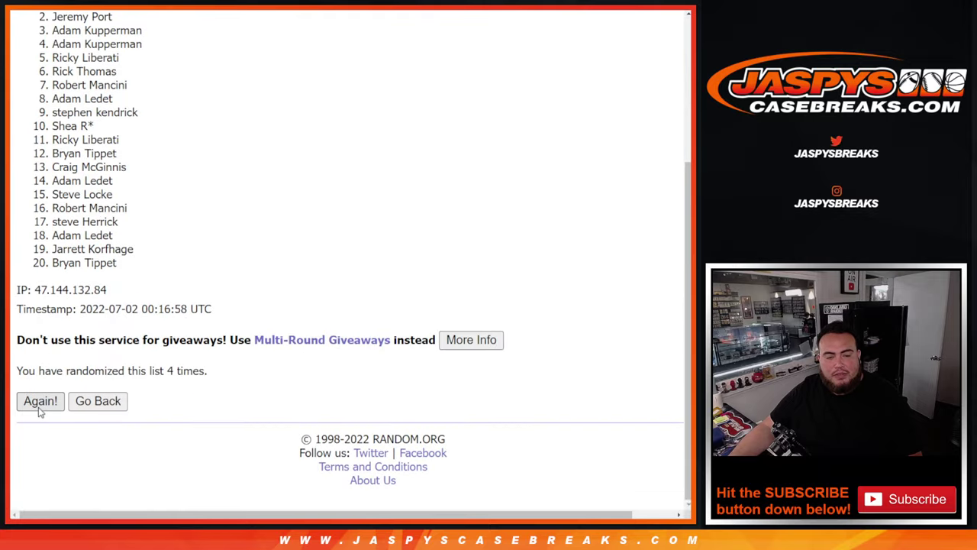
{"action": "left_click", "coordinate": [40, 410]}
{"action": "left_click", "coordinate": [40, 410]}
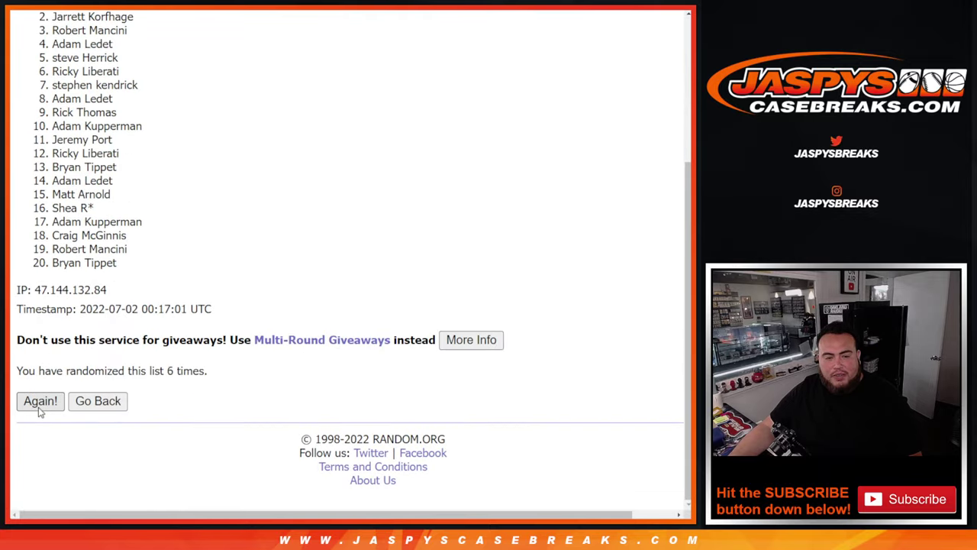
{"action": "left_click", "coordinate": [40, 405]}
{"action": "left_click", "coordinate": [40, 405]}
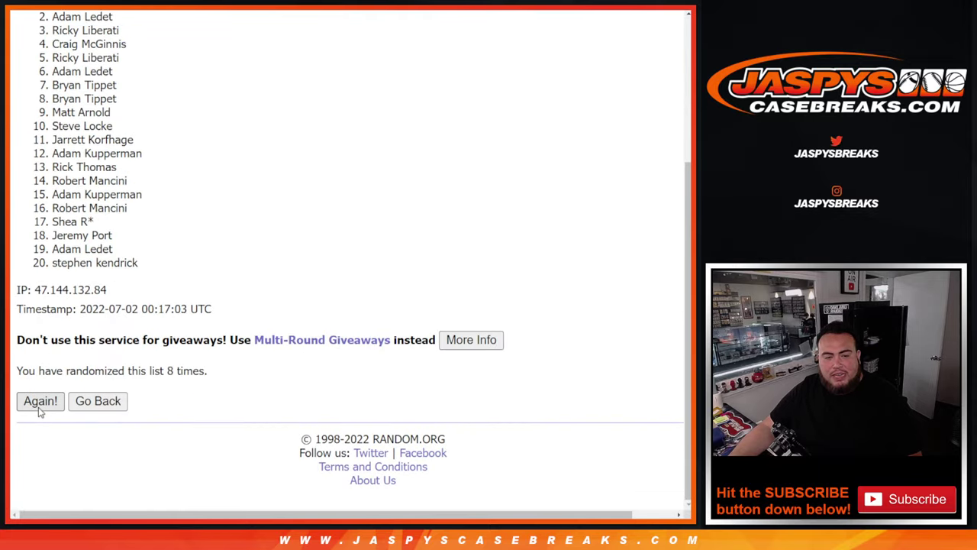
{"action": "left_click", "coordinate": [40, 405]}
{"action": "left_click", "coordinate": [40, 404]}
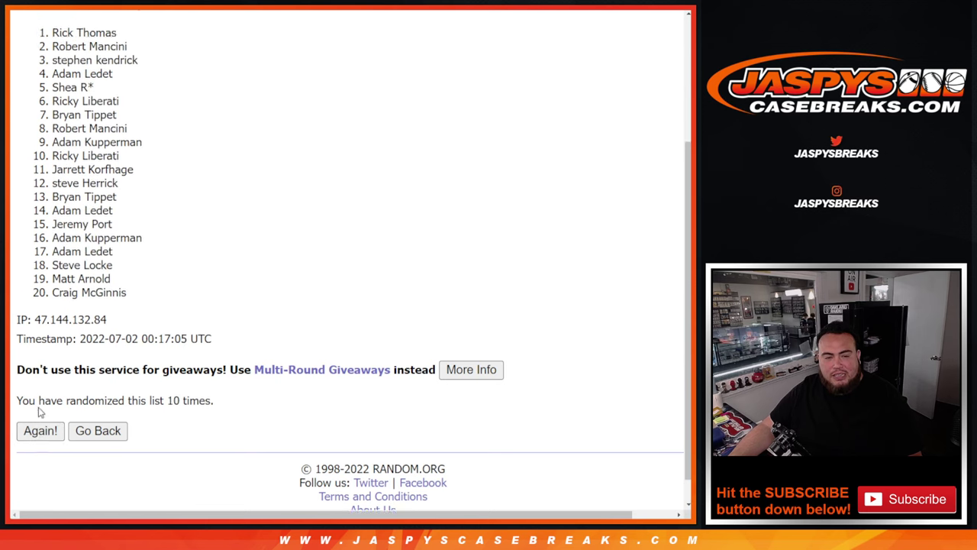
{"action": "left_click", "coordinate": [40, 405]}
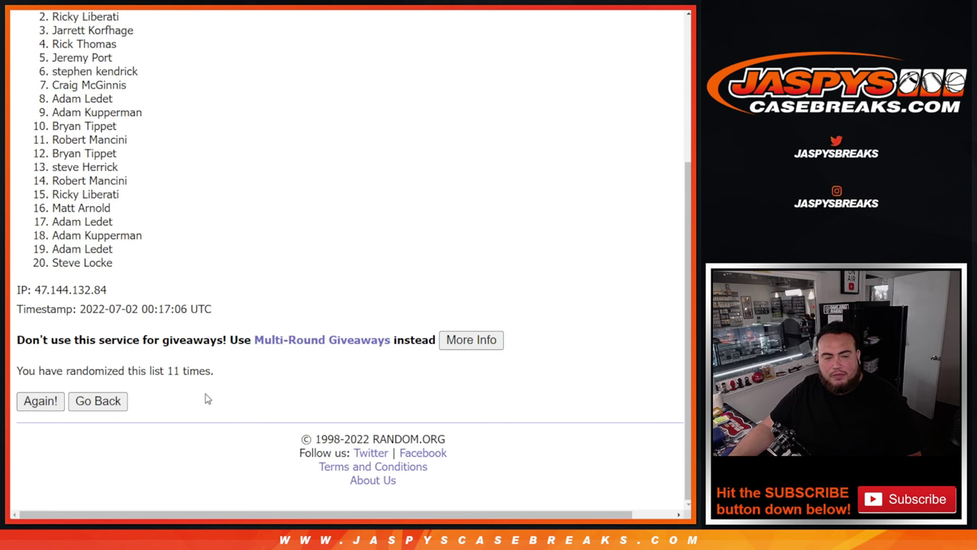
{"action": "key", "text": "Return"}
{"action": "left_click_drag", "start_coordinate": [168, 371], "coordinate": [214, 371]}
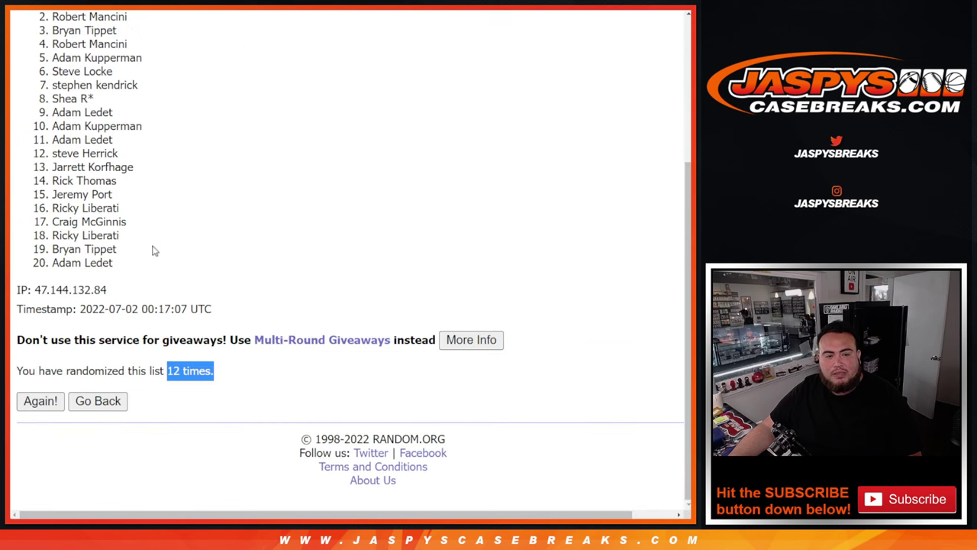
Select the top seven names from the shuffled result.
{"action": "scroll", "coordinate": [152, 251], "scroll_direction": "up", "scroll_amount": 3}
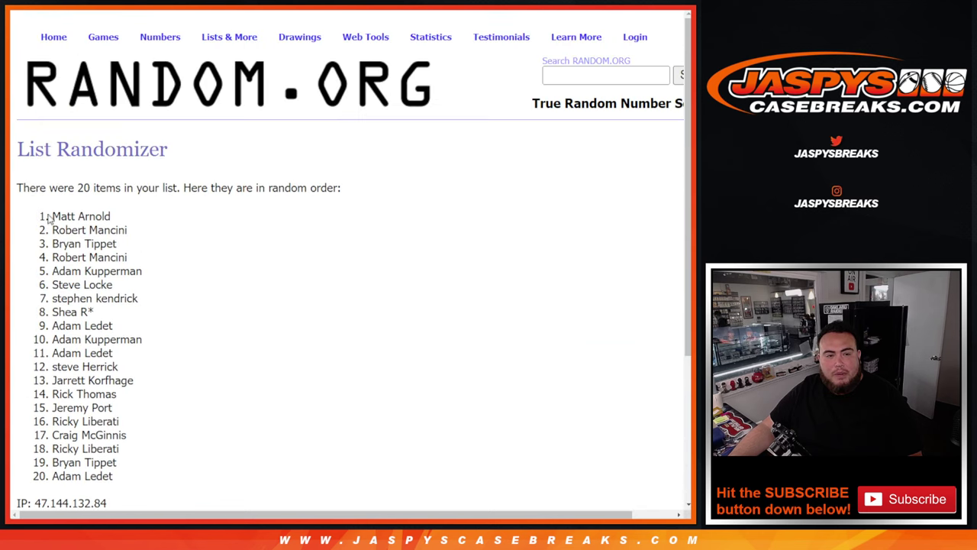
{"action": "left_click_drag", "start_coordinate": [51, 217], "coordinate": [169, 297]}
{"action": "key", "text": "ctrl+c"}
{"action": "scroll", "coordinate": [209, 286], "scroll_direction": "down", "scroll_amount": 1}
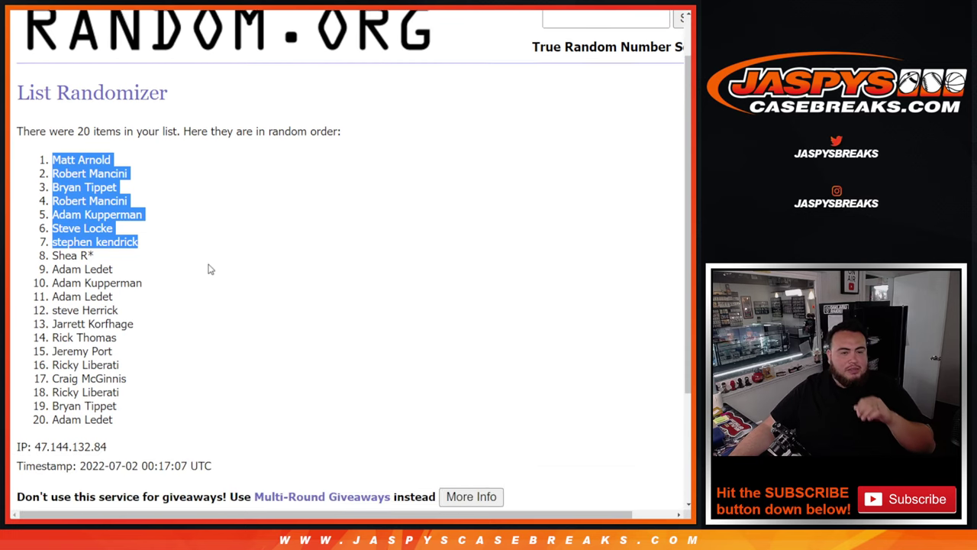
{"action": "scroll", "coordinate": [209, 269], "scroll_direction": "down", "scroll_amount": 1}
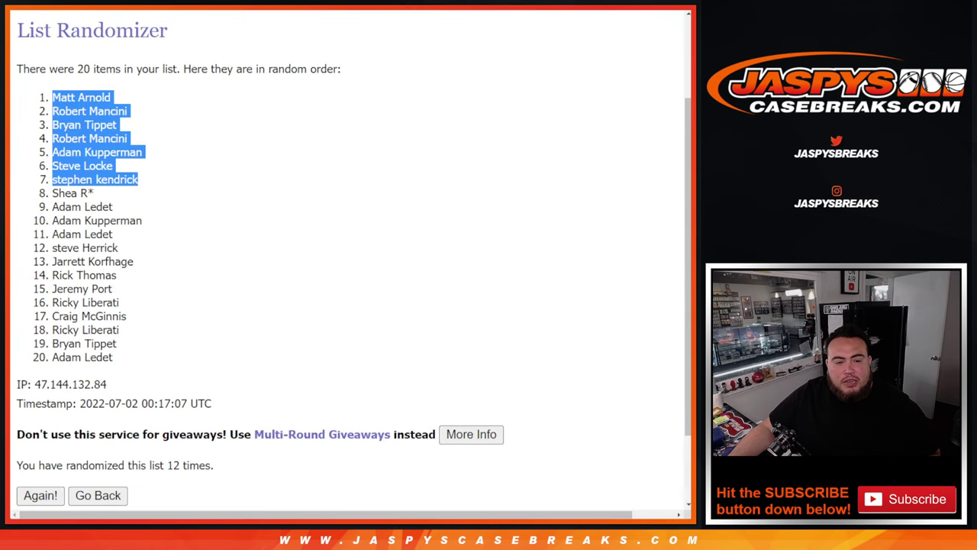
{"action": "scroll", "coordinate": [155, 245], "scroll_direction": "up", "scroll_amount": 1}
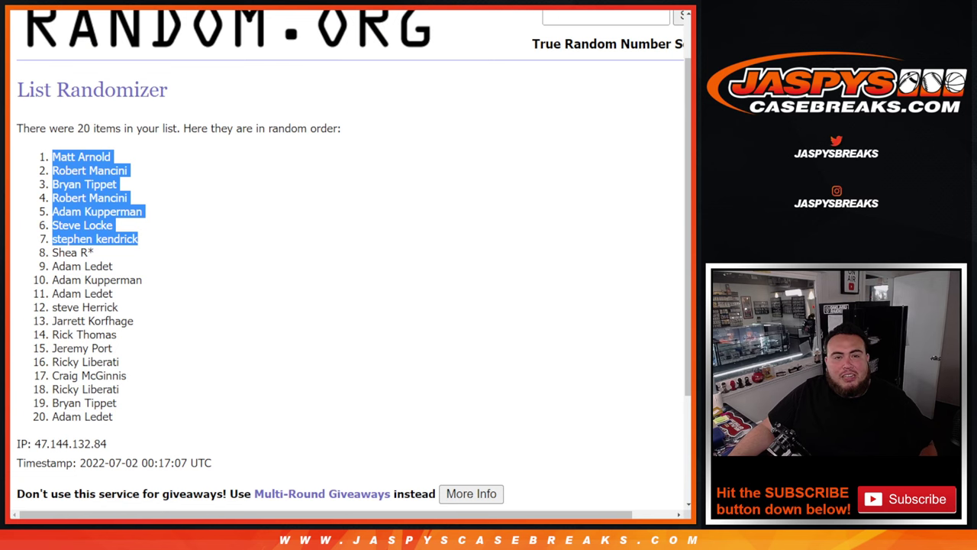
Paste the seven caret-marked names into the entry box to make 27 names, and select them all.
{"action": "key", "text": "alt+Left"}
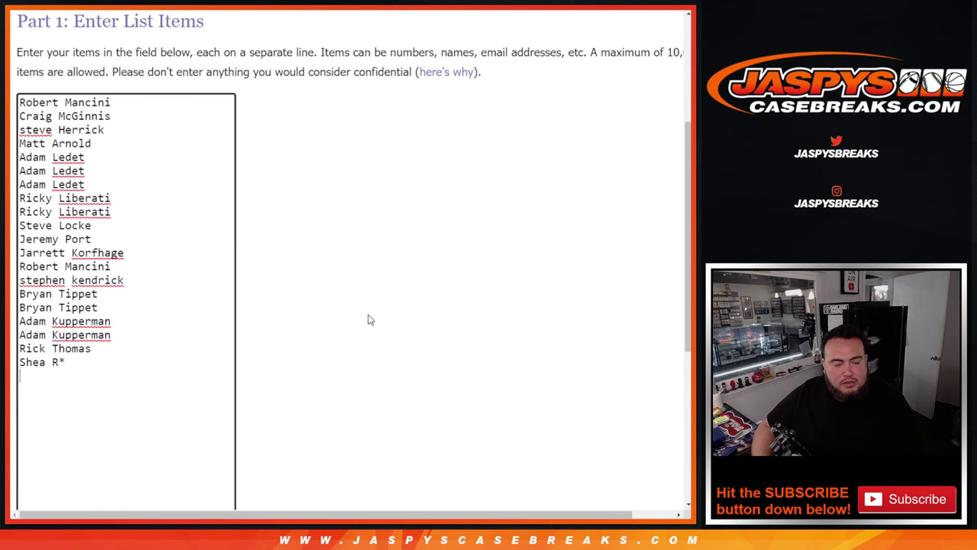
{"action": "key", "text": "ctrl+v"}
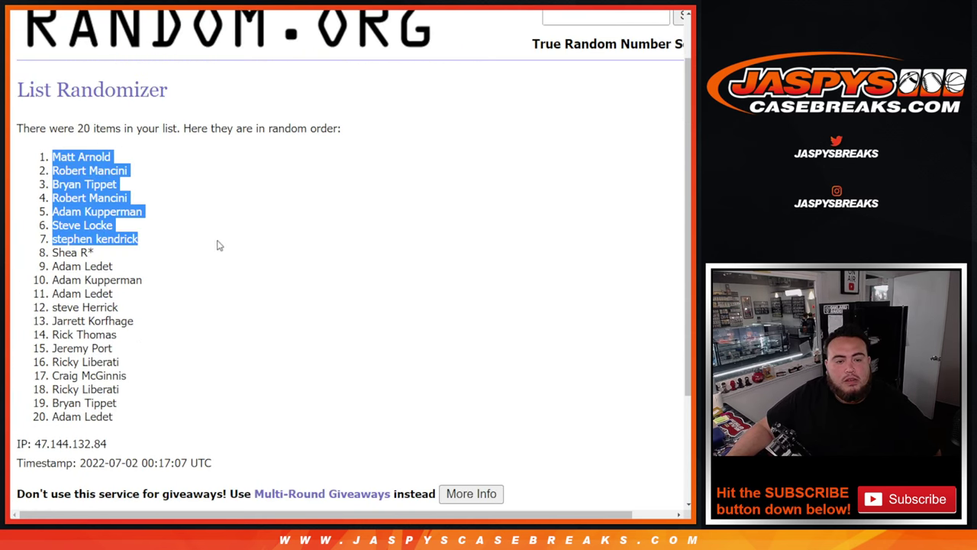
{"action": "scroll", "coordinate": [255, 259], "scroll_direction": "down", "scroll_amount": 2}
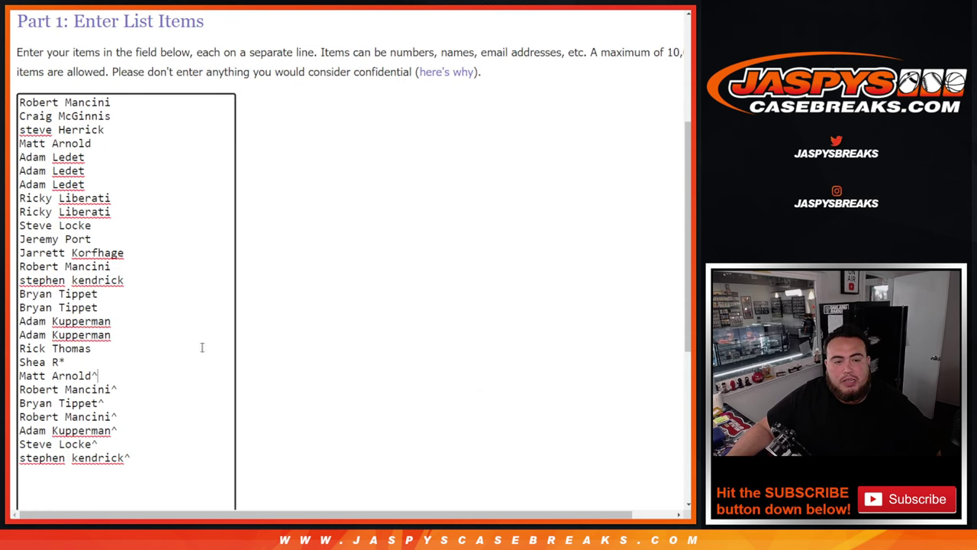
{"action": "left_click_drag", "start_coordinate": [142, 470], "coordinate": [19, 97]}
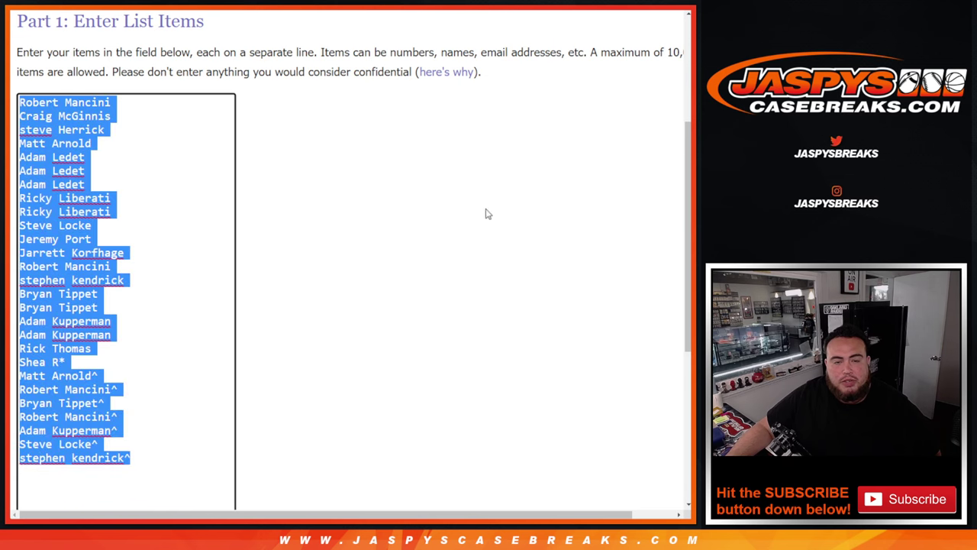
Shuffle the 27-name list until RANDOM.ORG reports 12 randomizations.
{"action": "scroll", "coordinate": [454, 295], "scroll_direction": "down", "scroll_amount": 5}
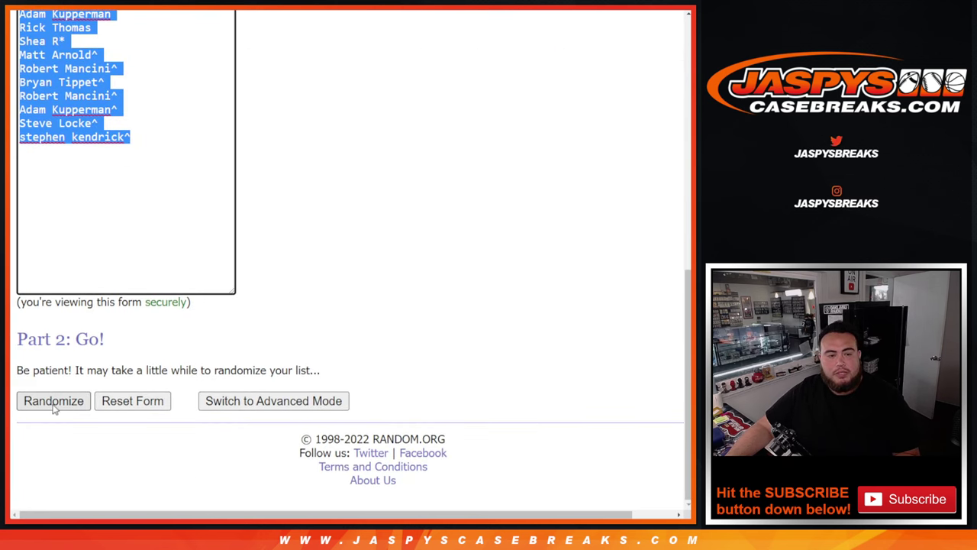
{"action": "left_click", "coordinate": [53, 407]}
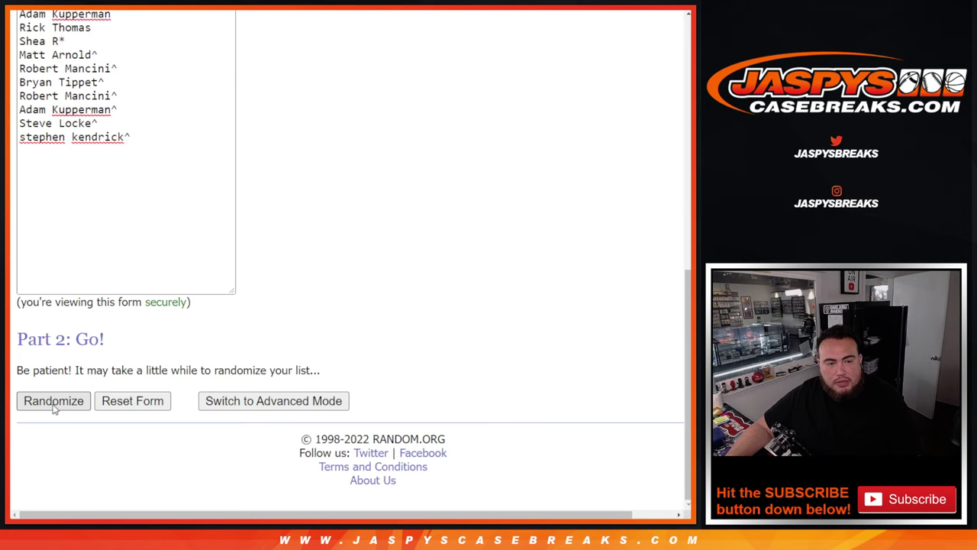
{"action": "scroll", "coordinate": [47, 402], "scroll_direction": "down", "scroll_amount": 5}
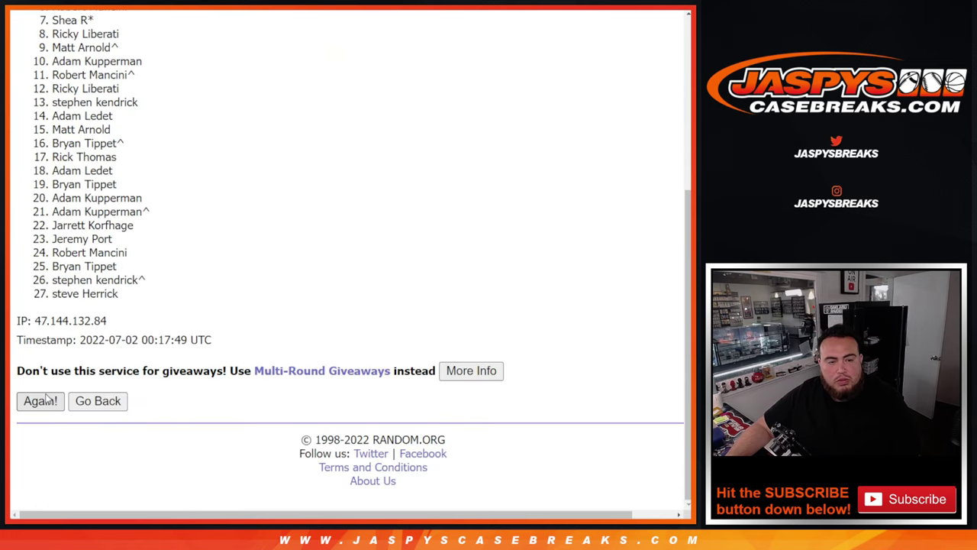
{"action": "left_click", "coordinate": [46, 397]}
{"action": "left_click", "coordinate": [45, 397]}
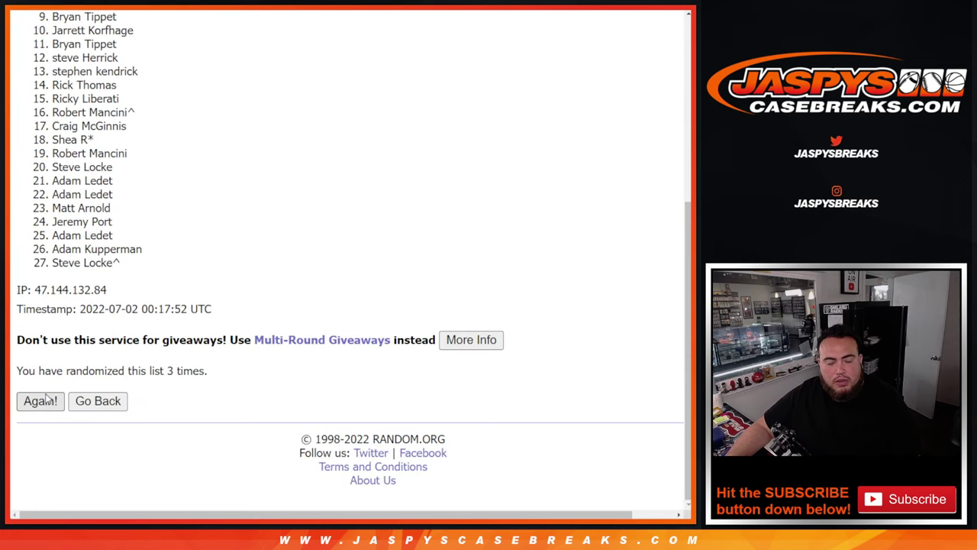
{"action": "left_click", "coordinate": [46, 397]}
{"action": "left_click", "coordinate": [40, 401]}
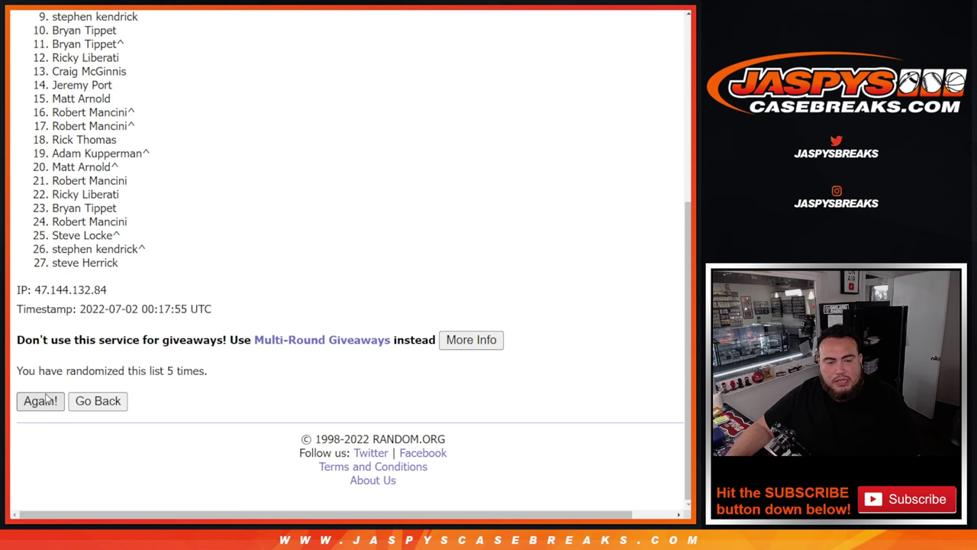
{"action": "left_click", "coordinate": [40, 401]}
{"action": "left_click", "coordinate": [39, 400]}
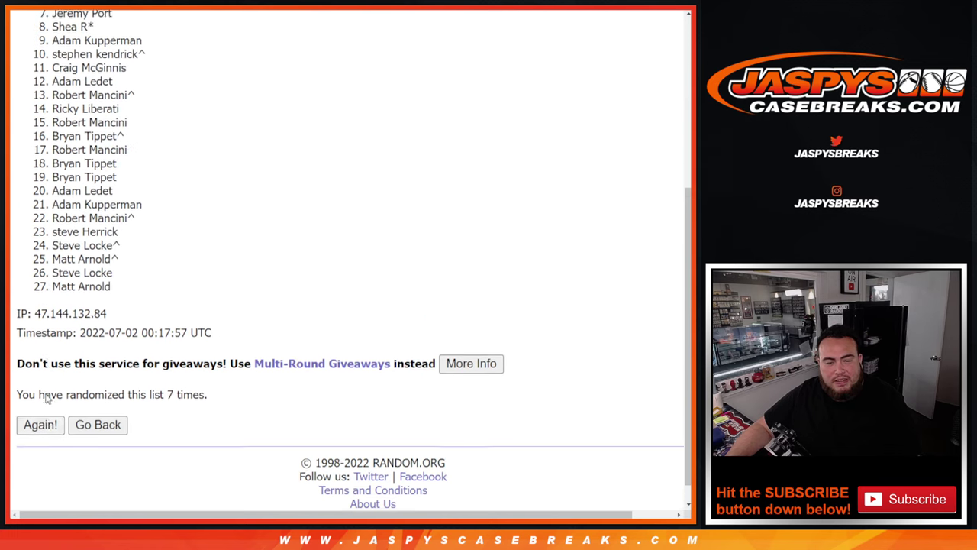
{"action": "left_click", "coordinate": [40, 400]}
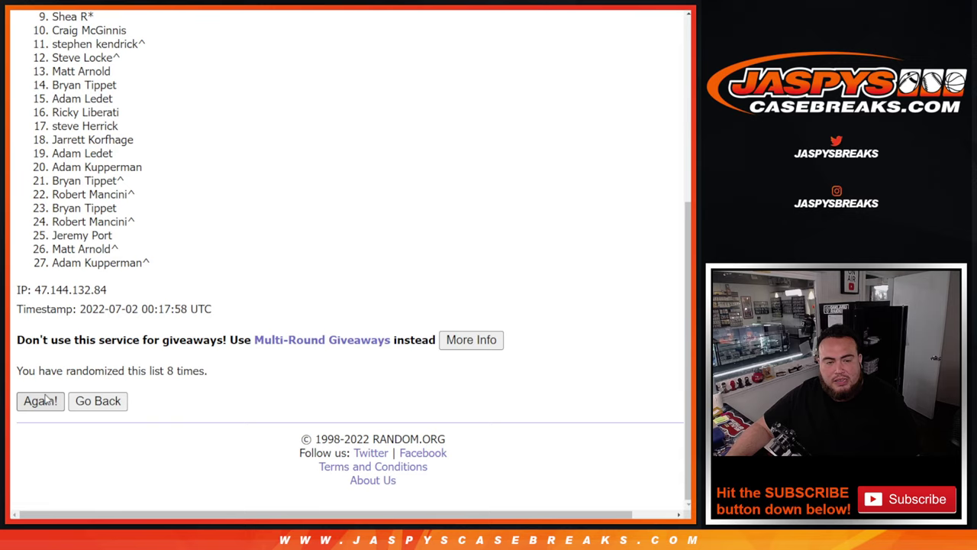
{"action": "left_click", "coordinate": [40, 401]}
{"action": "left_click", "coordinate": [40, 401]}
{"action": "left_click", "coordinate": [40, 401]}
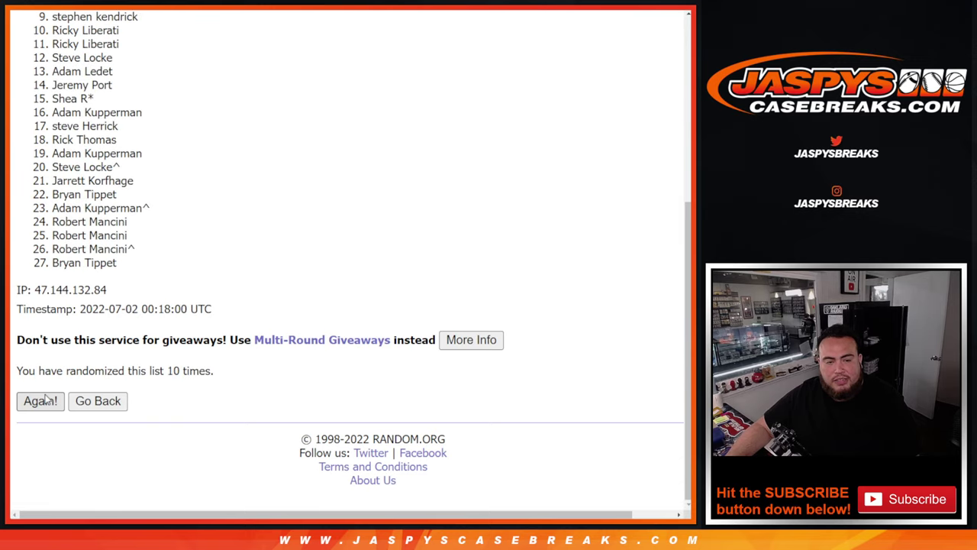
{"action": "key", "text": "Return"}
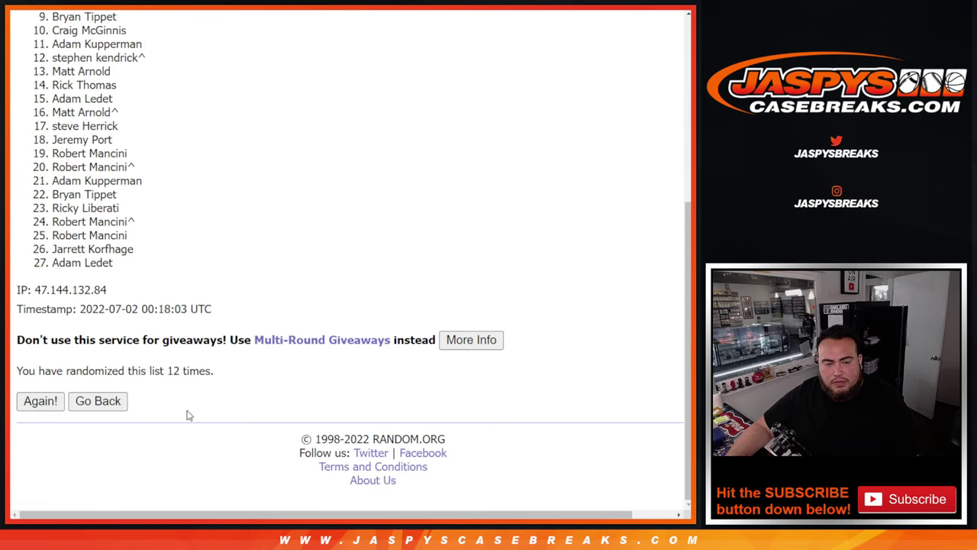
{"action": "left_click_drag", "start_coordinate": [161, 370], "coordinate": [266, 378]}
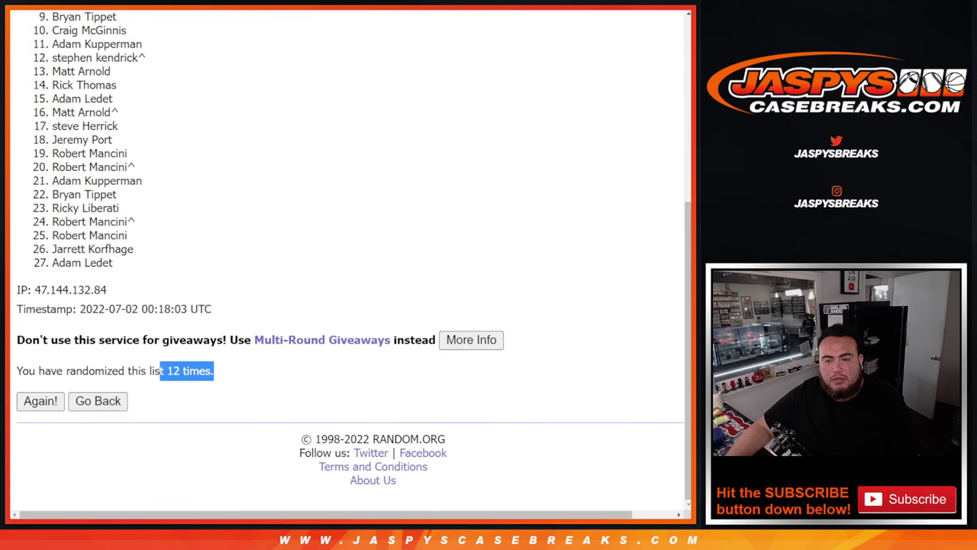
Select the final randomized names and bring them to cell A1 of the team sheet.
{"action": "scroll", "coordinate": [682, 368], "scroll_direction": "up", "scroll_amount": 2}
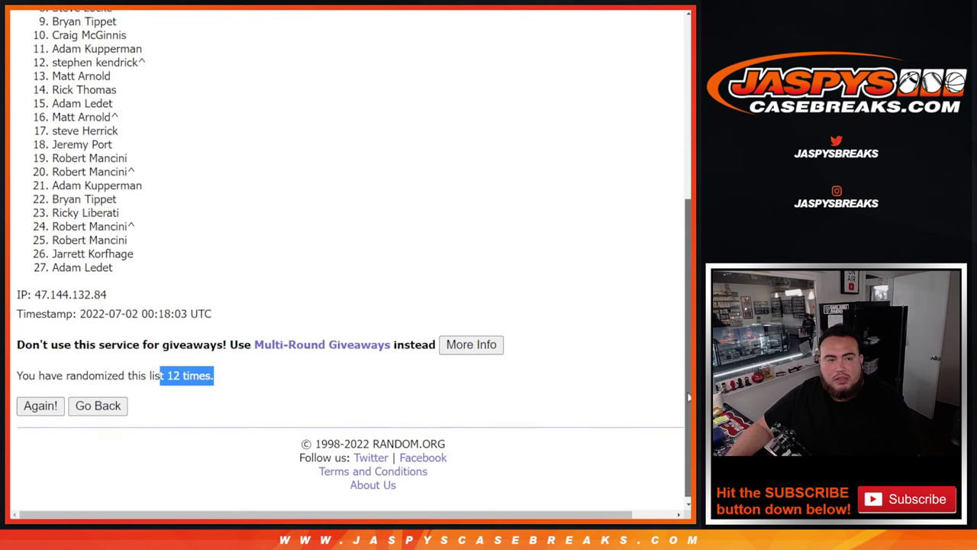
{"action": "scroll", "coordinate": [682, 368], "scroll_direction": "up", "scroll_amount": 3}
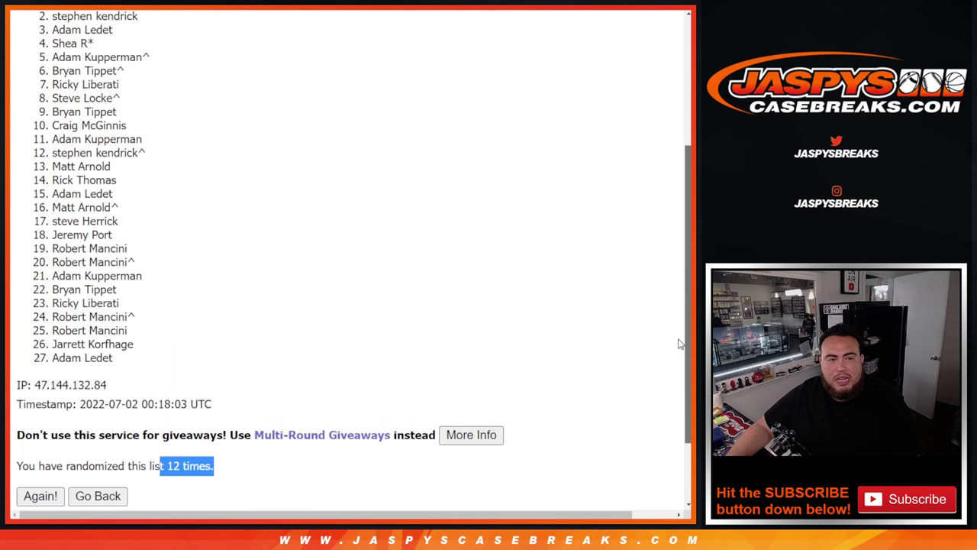
{"action": "scroll", "coordinate": [274, 226], "scroll_direction": "up", "scroll_amount": 5}
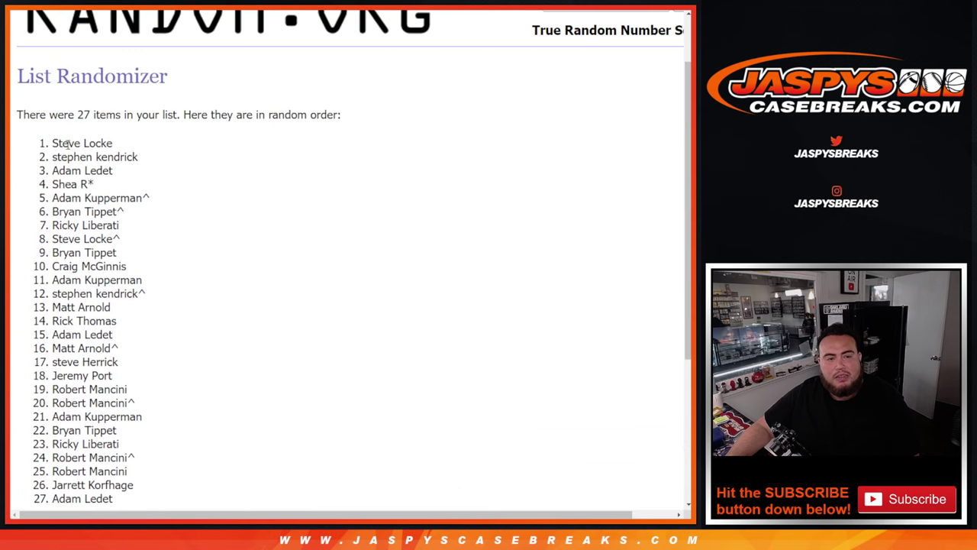
{"action": "left_click_drag", "start_coordinate": [44, 144], "coordinate": [143, 385]}
{"action": "scroll", "coordinate": [218, 168], "scroll_direction": "down", "scroll_amount": 5}
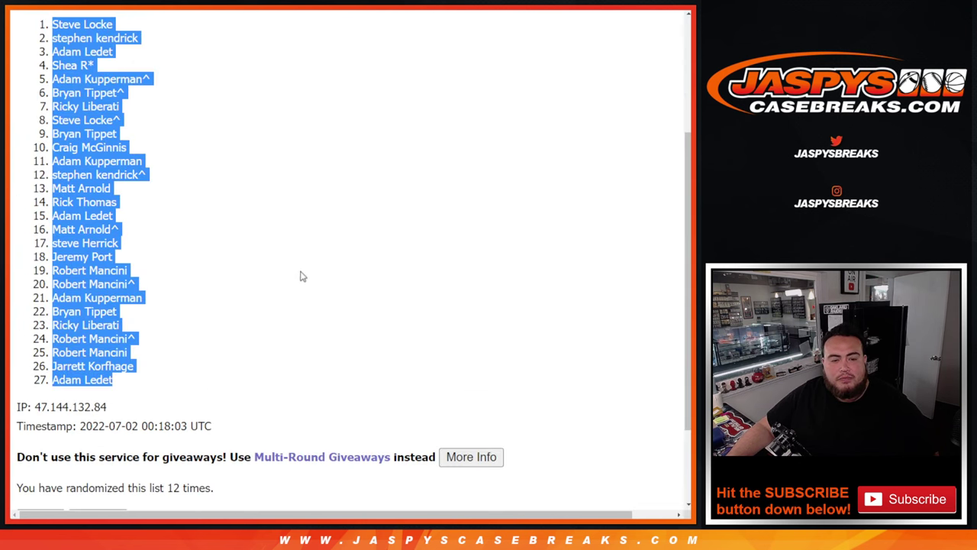
{"action": "scroll", "coordinate": [410, 48], "scroll_direction": "down", "scroll_amount": 1}
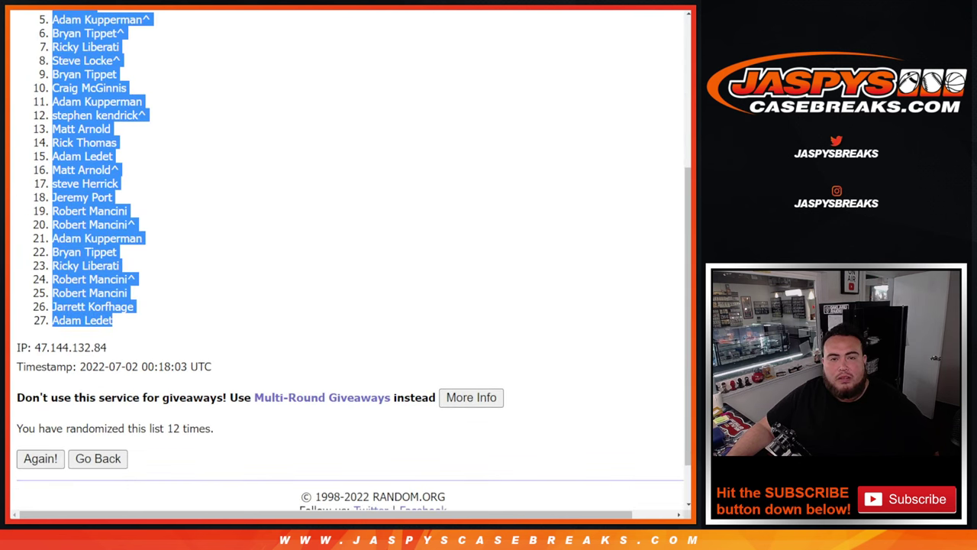
{"action": "key", "text": "ctrl+Tab"}
{"action": "left_click", "coordinate": [86, 111]}
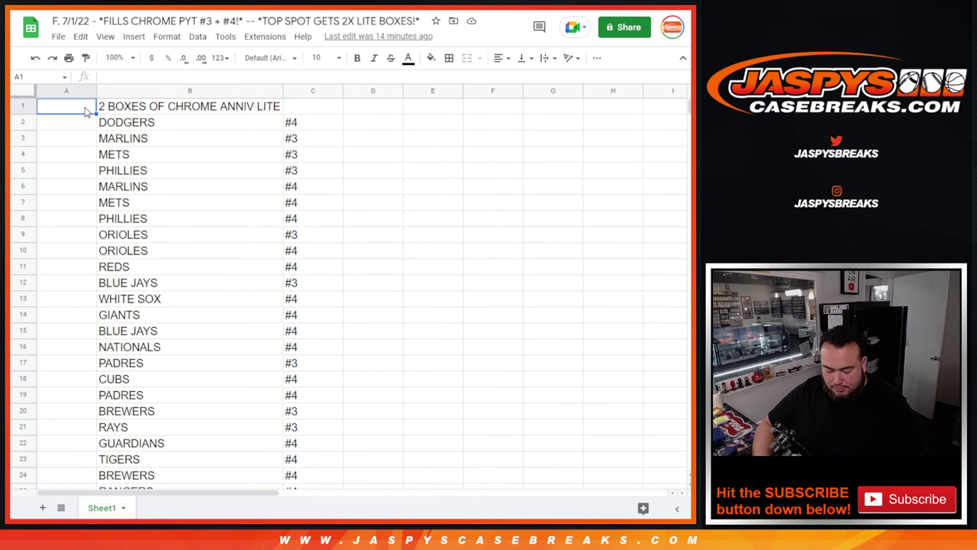
Paste the 27 names into column A at font size 14, autofit column A, and bold A1:B1.
{"action": "key", "text": "ctrl+v"}
{"action": "left_click", "coordinate": [321, 57]}
{"action": "left_click", "coordinate": [318, 212]}
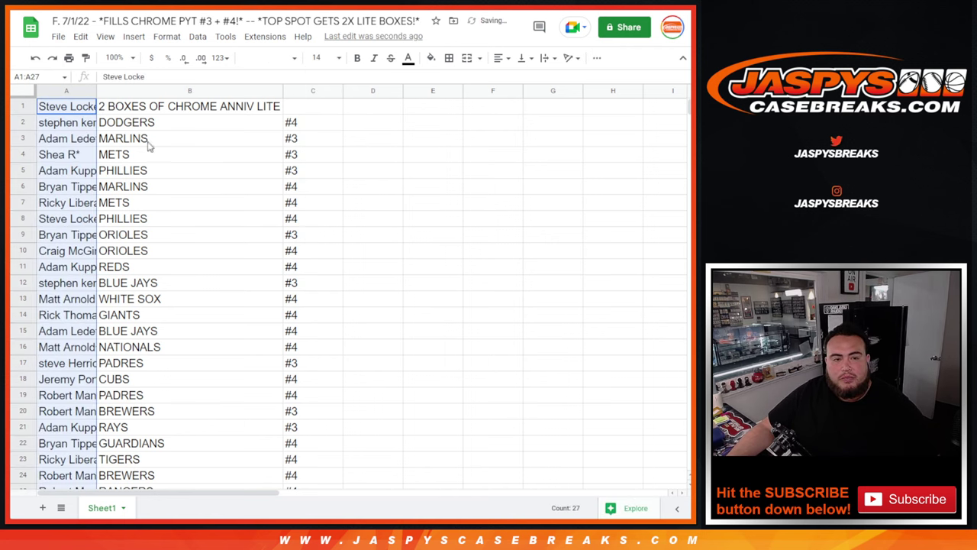
{"action": "double_click", "coordinate": [96, 90]}
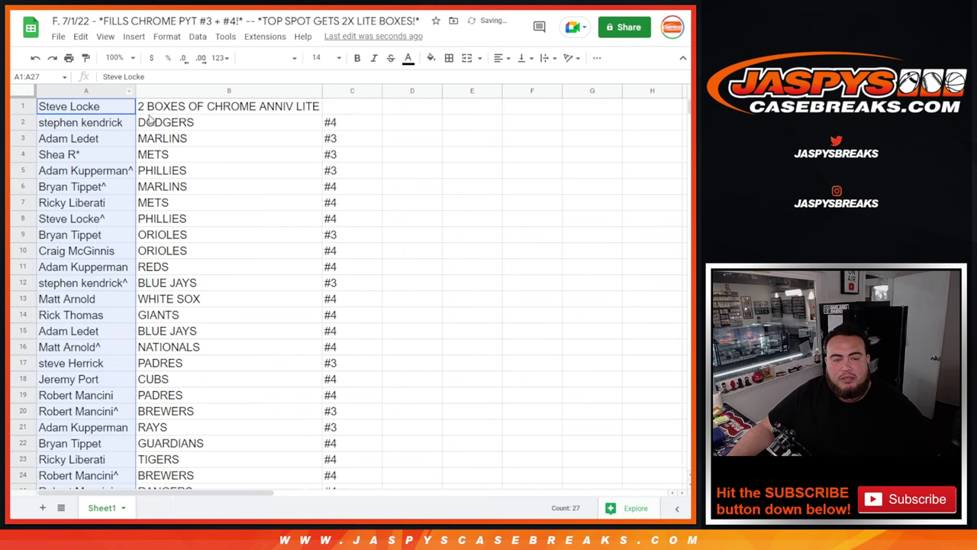
{"action": "left_click", "coordinate": [76, 109]}
{"action": "left_click_drag", "start_coordinate": [103, 106], "coordinate": [221, 107]}
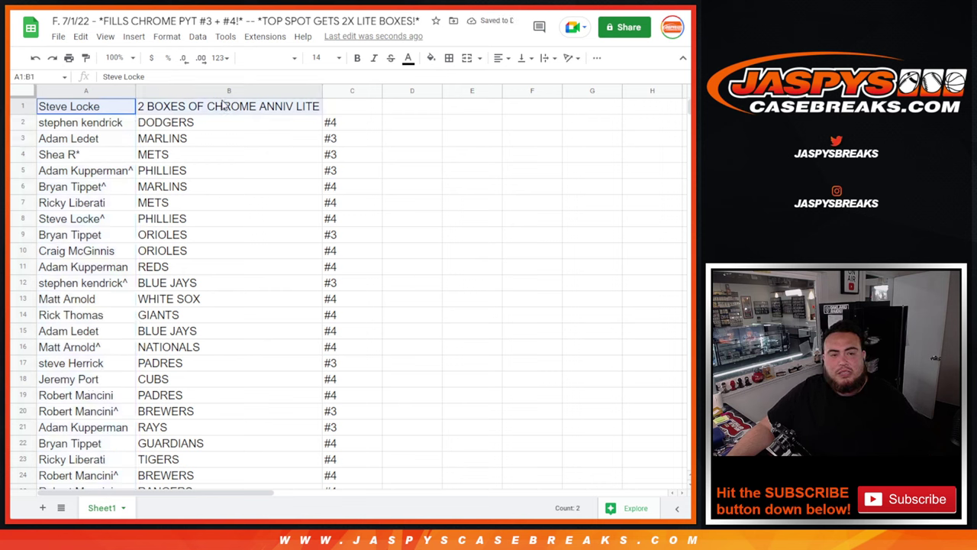
{"action": "key", "text": "ctrl+b"}
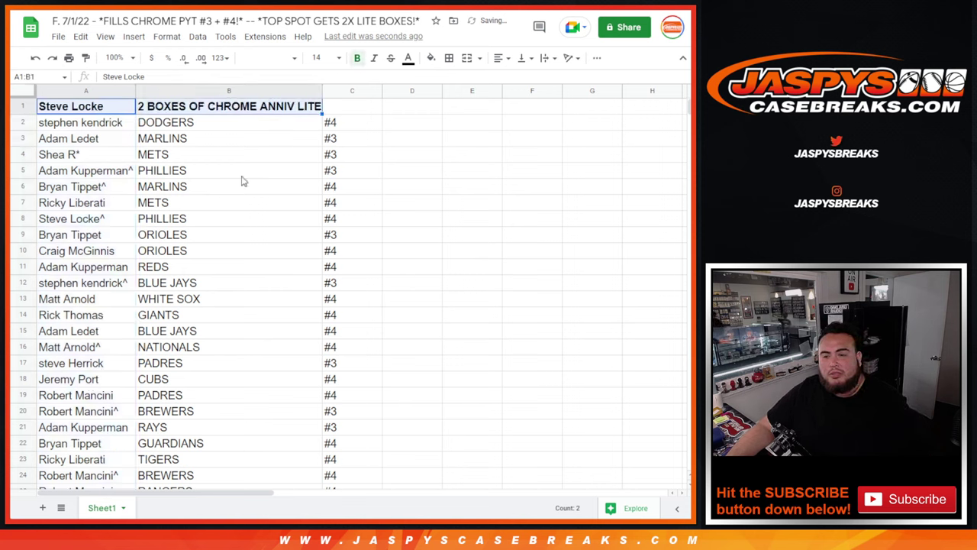
{"action": "left_click", "coordinate": [95, 124]}
Append caret marks to the names in rows 2 through 6 of column A.
{"action": "double_click", "coordinate": [95, 125]}
{"action": "type", "text": "^"}
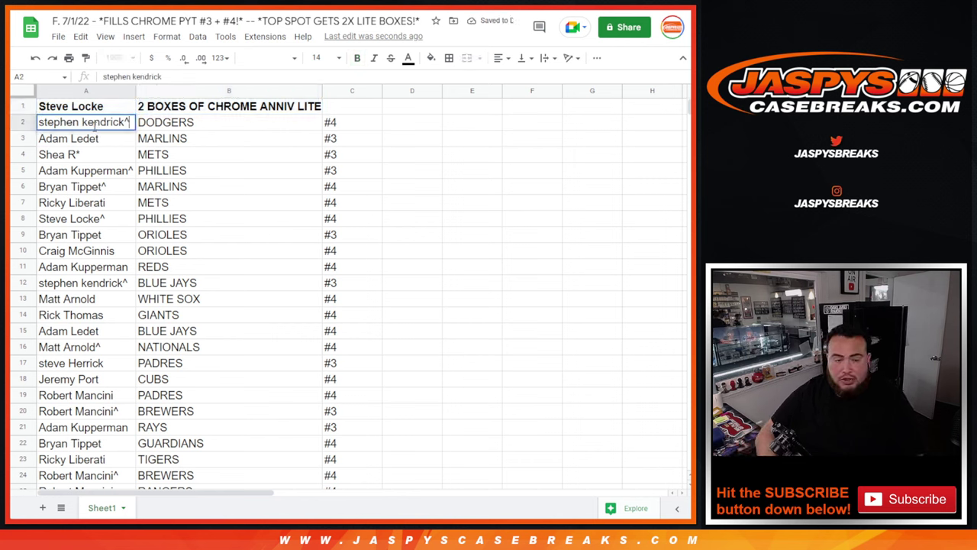
{"action": "key", "text": "Return"}
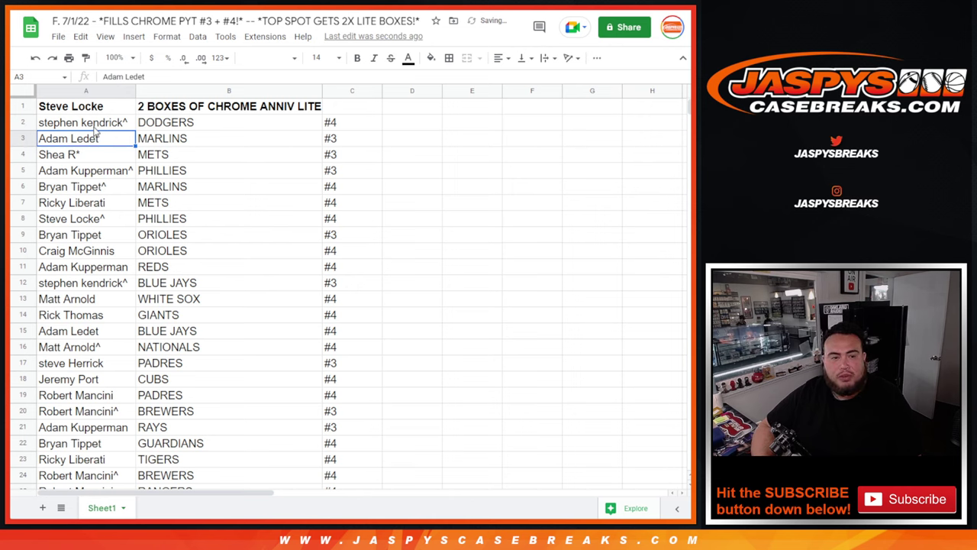
{"action": "double_click", "coordinate": [95, 135]}
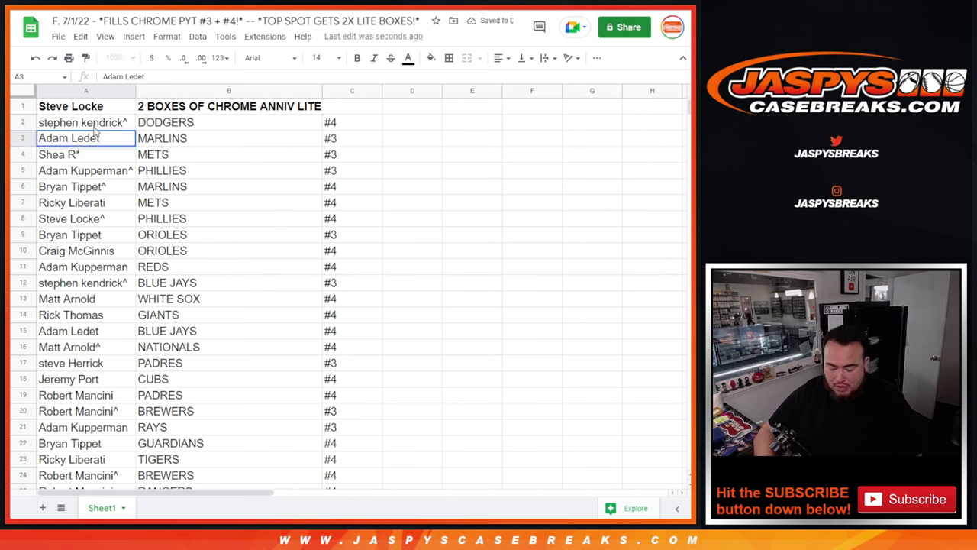
{"action": "key", "text": "Return"}
{"action": "key", "text": "Return"}
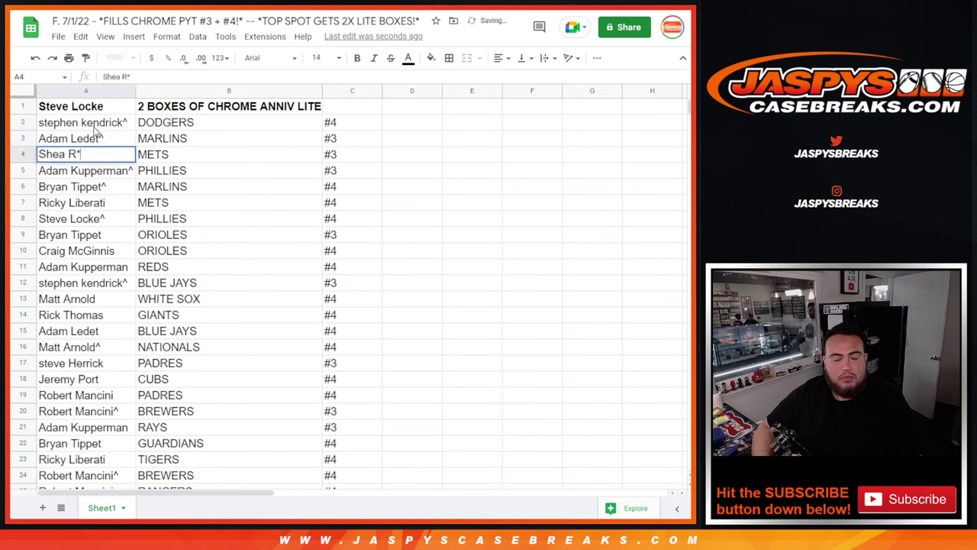
{"action": "type", "text": "^"}
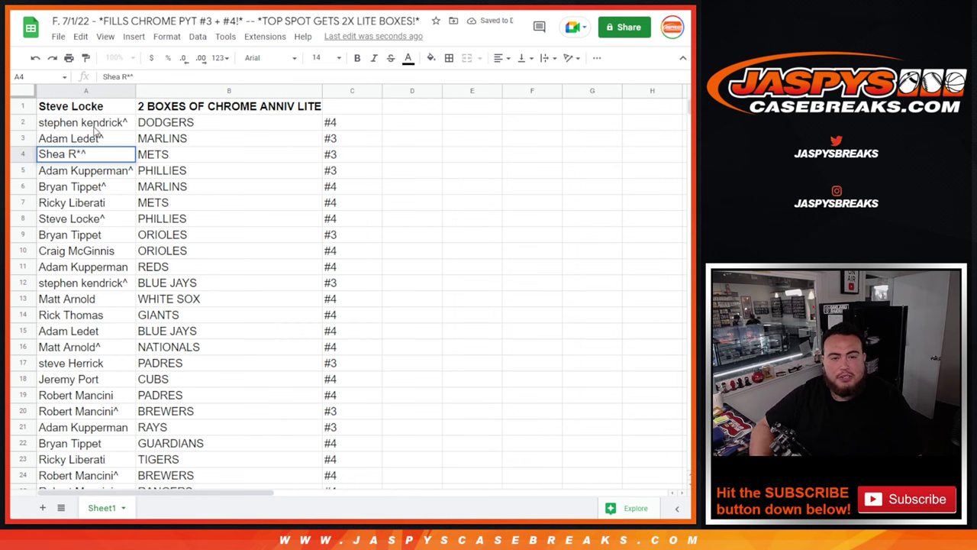
{"action": "key", "text": "Return"}
{"action": "key", "text": "Return"}
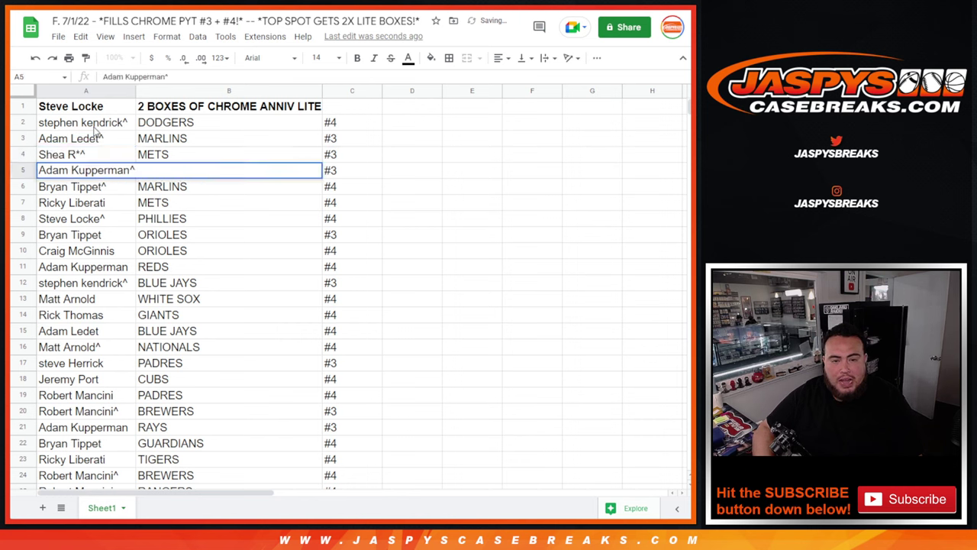
{"action": "key", "text": "Return"}
{"action": "key", "text": "Return"}
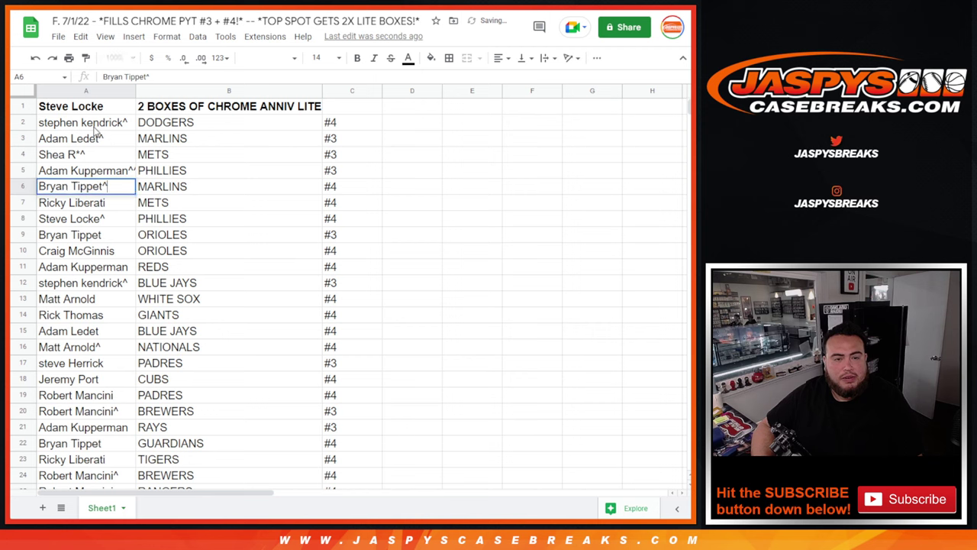
{"action": "type", "text": "^"}
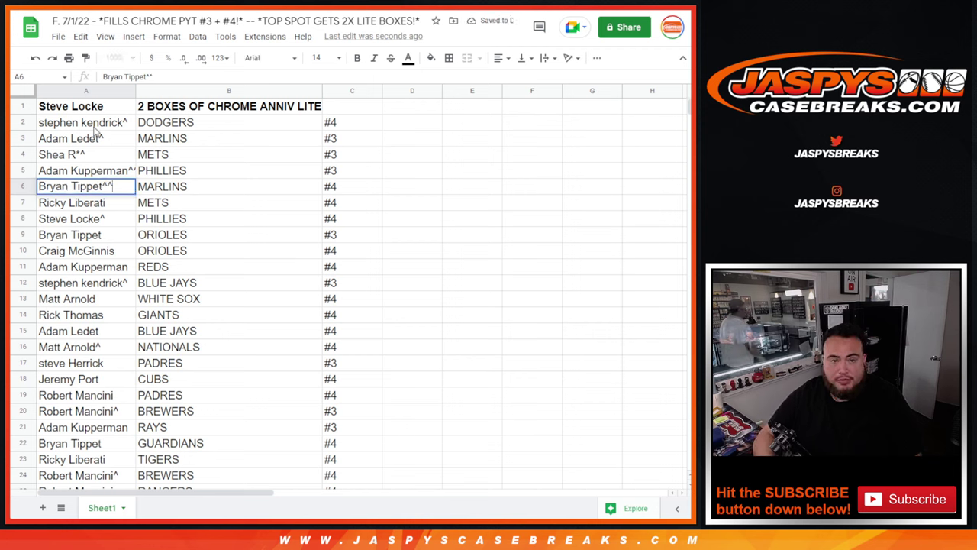
{"action": "key", "text": "Return"}
Append carets to the names in rows 7 through 14, giving some a double ^^.
{"action": "key", "text": "Return"}
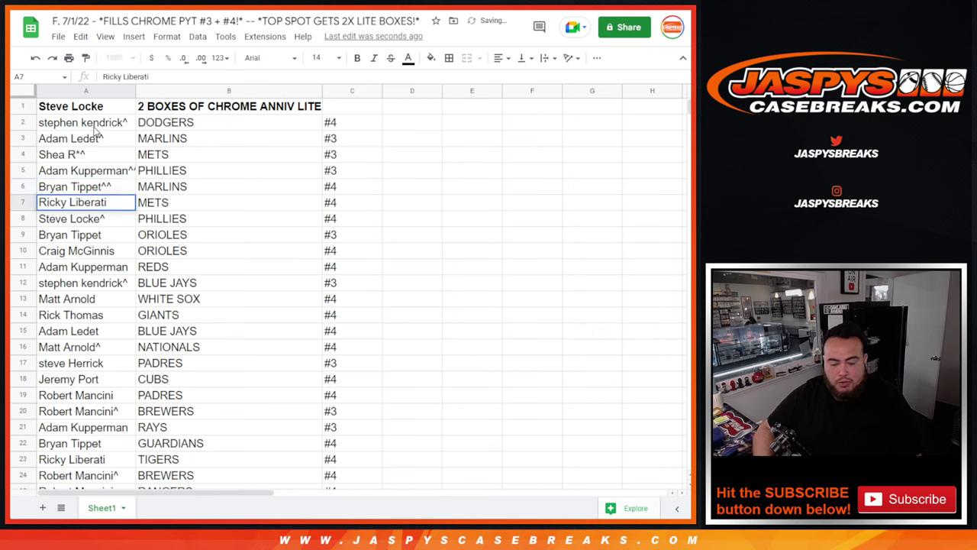
{"action": "type", "text": "^"}
{"action": "key", "text": "Return"}
{"action": "key", "text": "Return"}
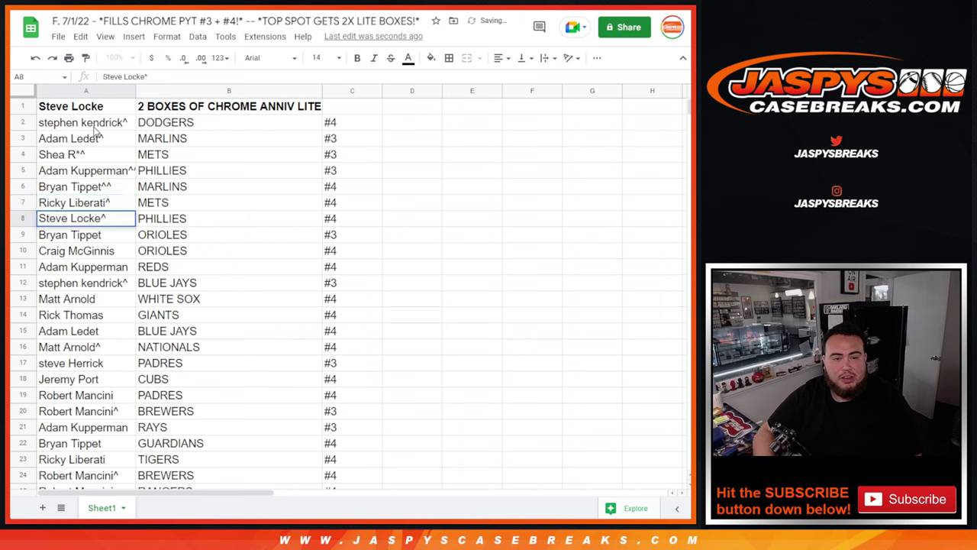
{"action": "key", "text": "Return"}
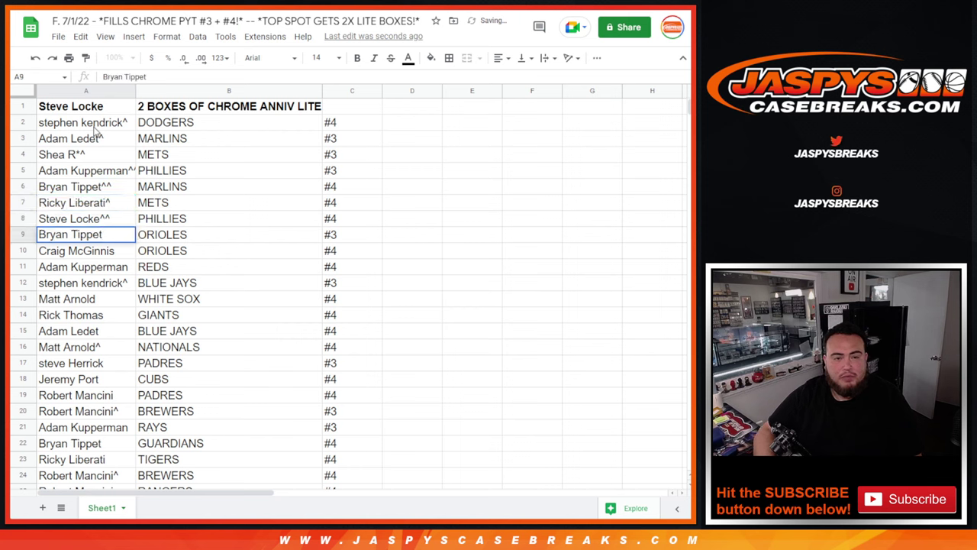
{"action": "key", "text": "Return"}
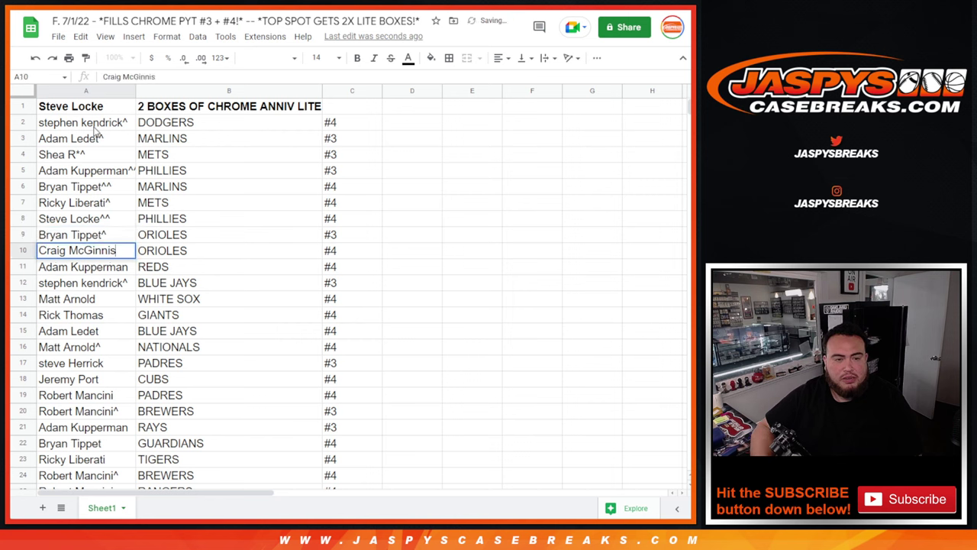
{"action": "key", "text": "Return"}
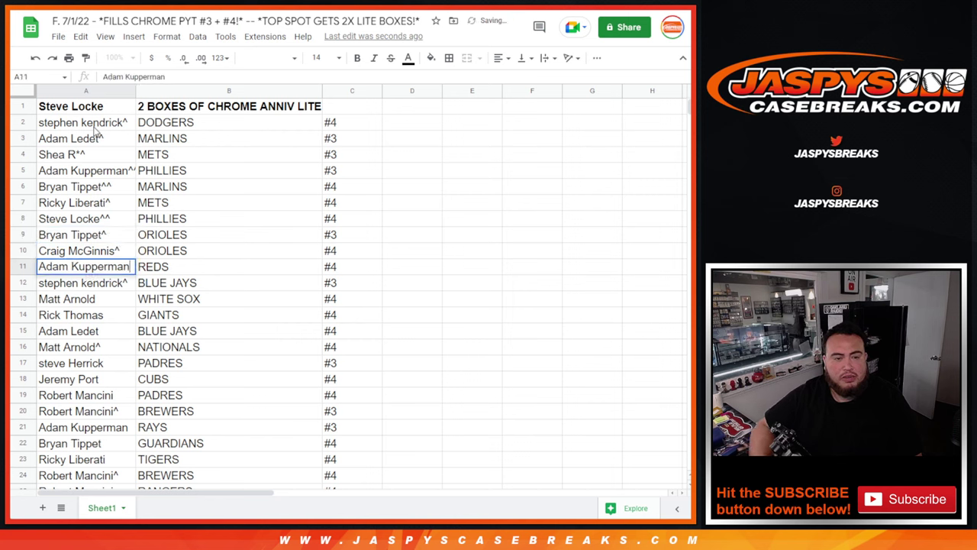
{"action": "key", "text": "Return"}
{"action": "type", "text": "^"}
{"action": "key", "text": "Return"}
{"action": "key", "text": "Return"}
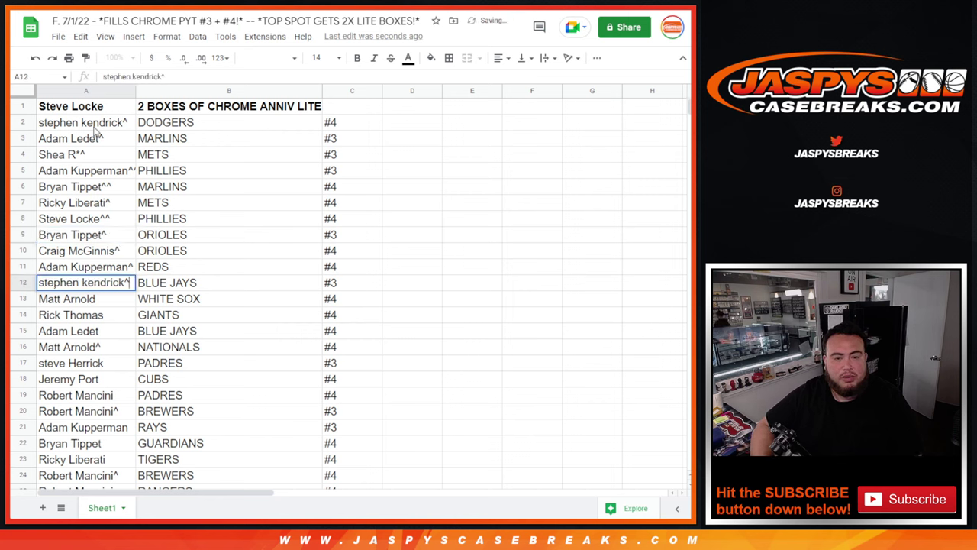
{"action": "type", "text": "^"}
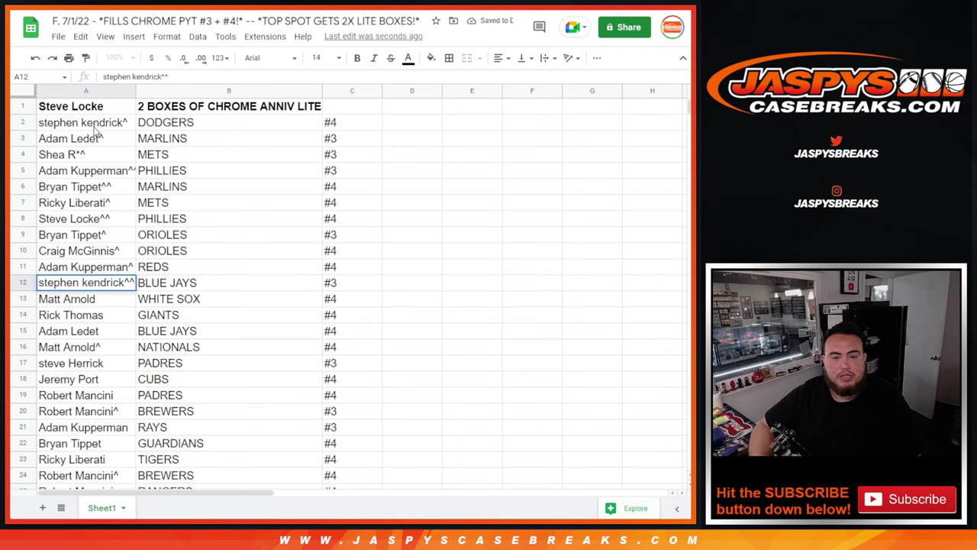
{"action": "key", "text": "Return"}
{"action": "key", "text": "Return"}
{"action": "type", "text": "^"}
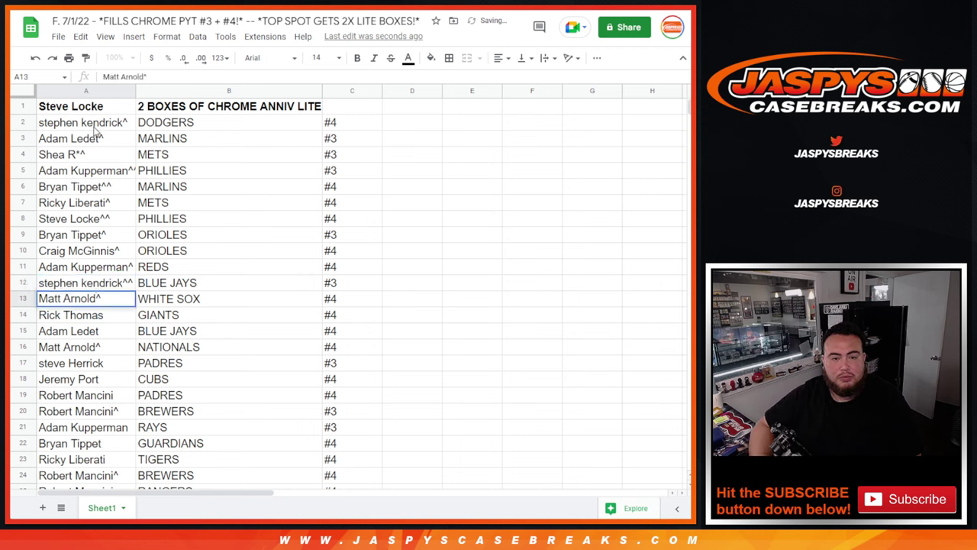
{"action": "key", "text": "Return"}
{"action": "key", "text": "Return"}
{"action": "type", "text": "^"}
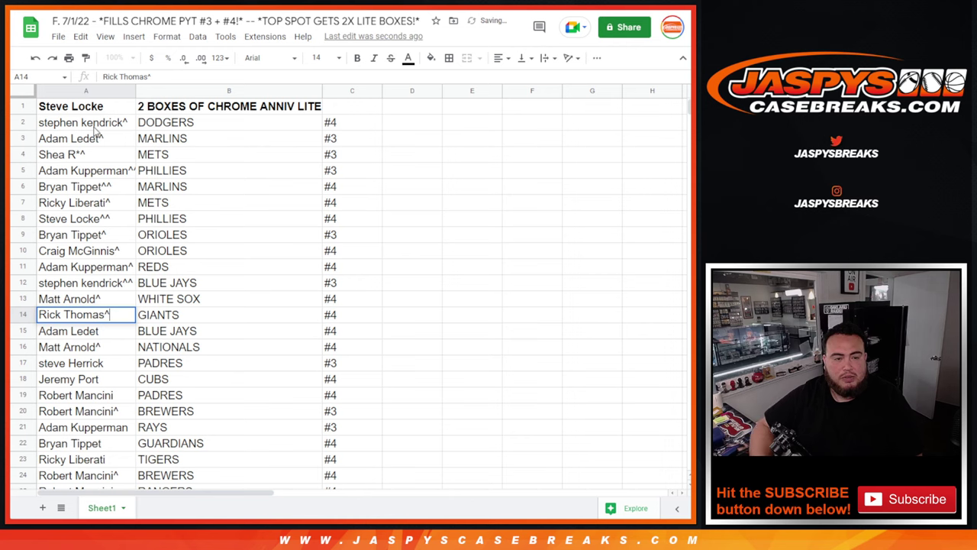
{"action": "key", "text": "Return"}
{"action": "key", "text": "Return"}
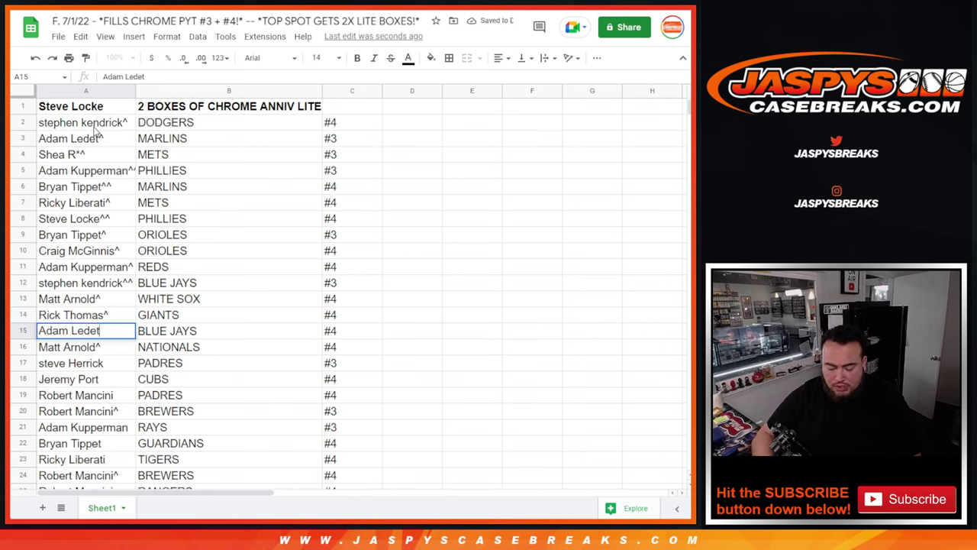
Append carets to the names in rows 15 through 21 of column A.
{"action": "type", "text": "^"}
{"action": "key", "text": "Return"}
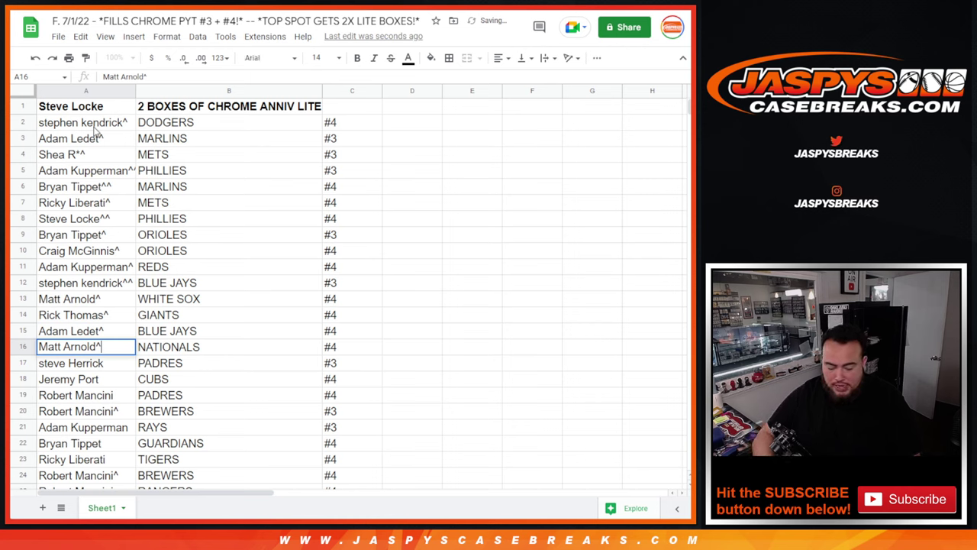
{"action": "type", "text": "^"}
{"action": "key", "text": "Return"}
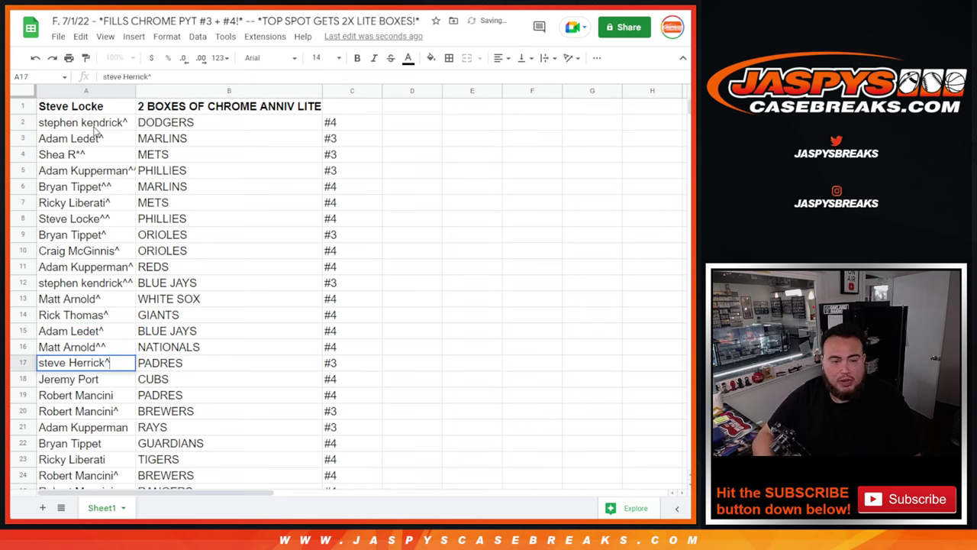
{"action": "key", "text": "Return"}
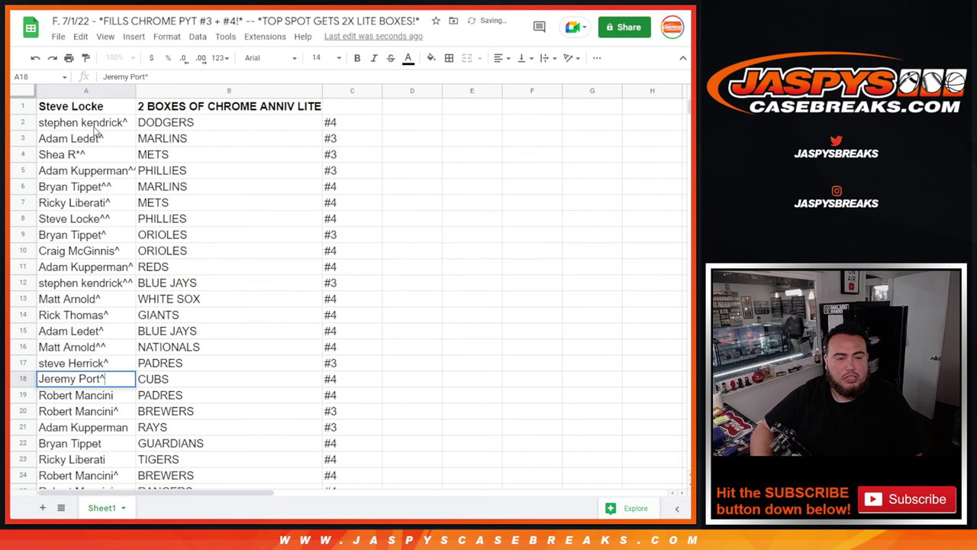
{"action": "type", "text": "^"}
{"action": "key", "text": "Return"}
{"action": "type", "text": "^"}
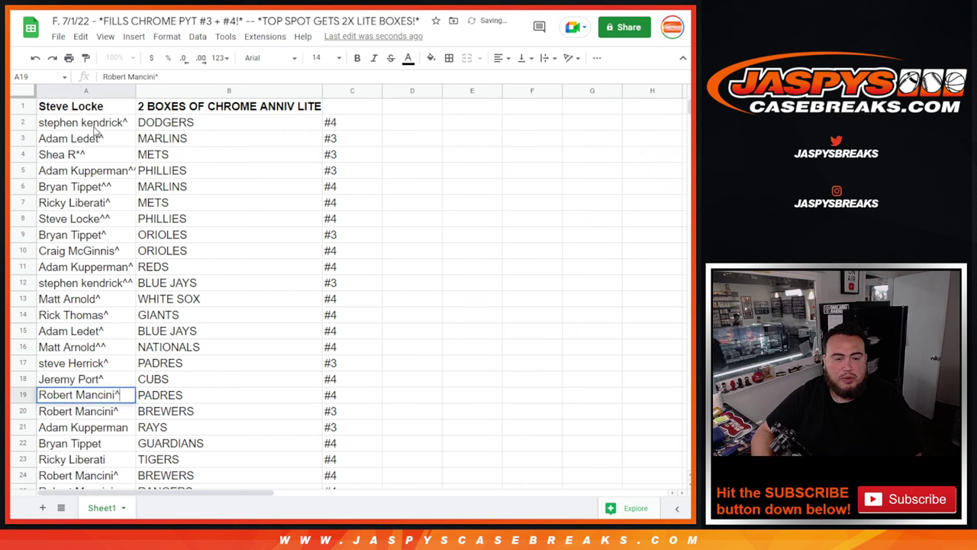
{"action": "key", "text": "Return"}
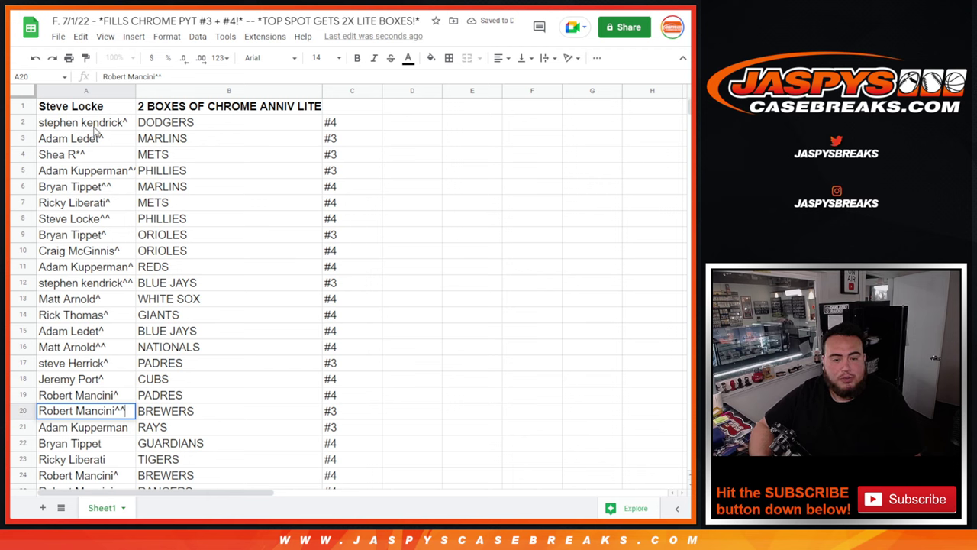
{"action": "key", "text": "Return"}
{"action": "type", "text": "^"}
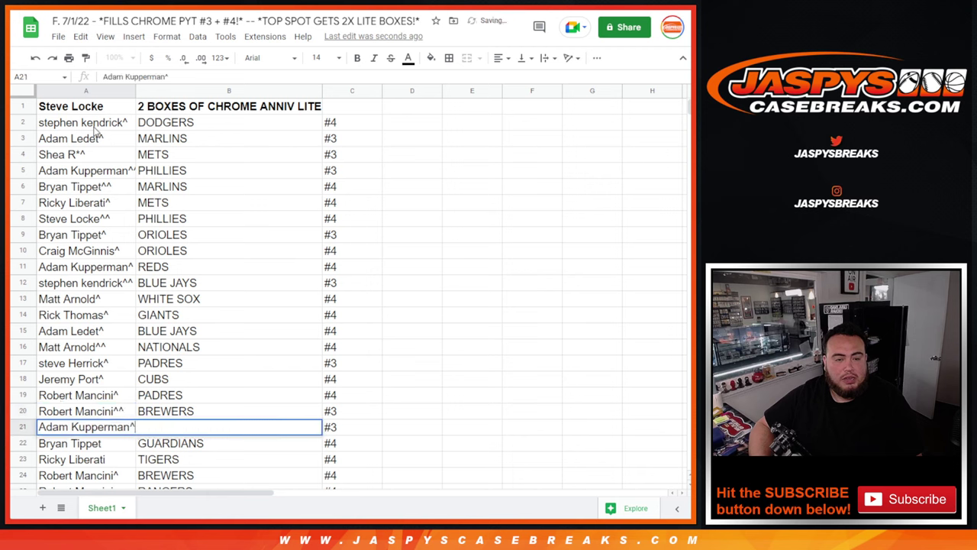
{"action": "key", "text": "Return"}
Append carets to the names in rows 22 through 27, doubling some to ^^.
{"action": "key", "text": "Return"}
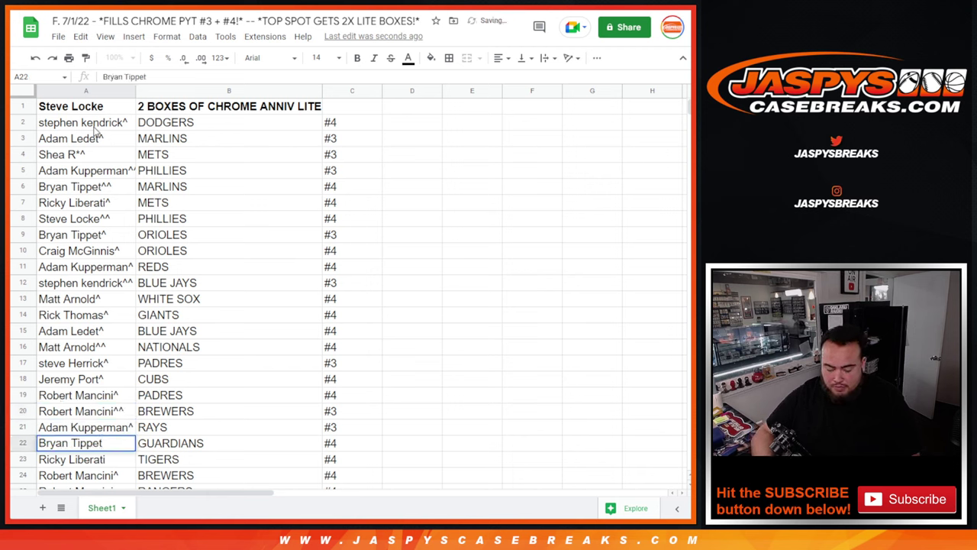
{"action": "type", "text": "^"}
{"action": "key", "text": "Return"}
{"action": "key", "text": "Return"}
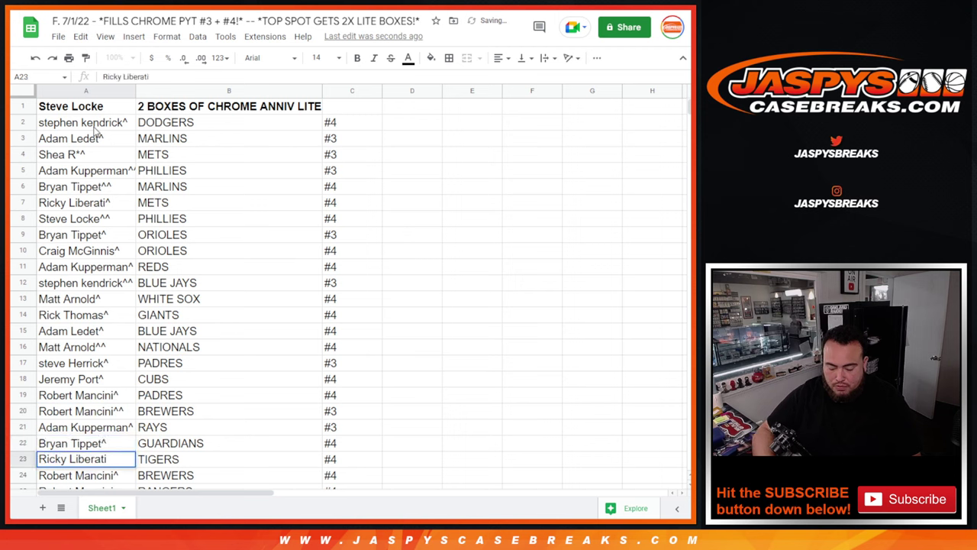
{"action": "type", "text": "^"}
{"action": "key", "text": "Return"}
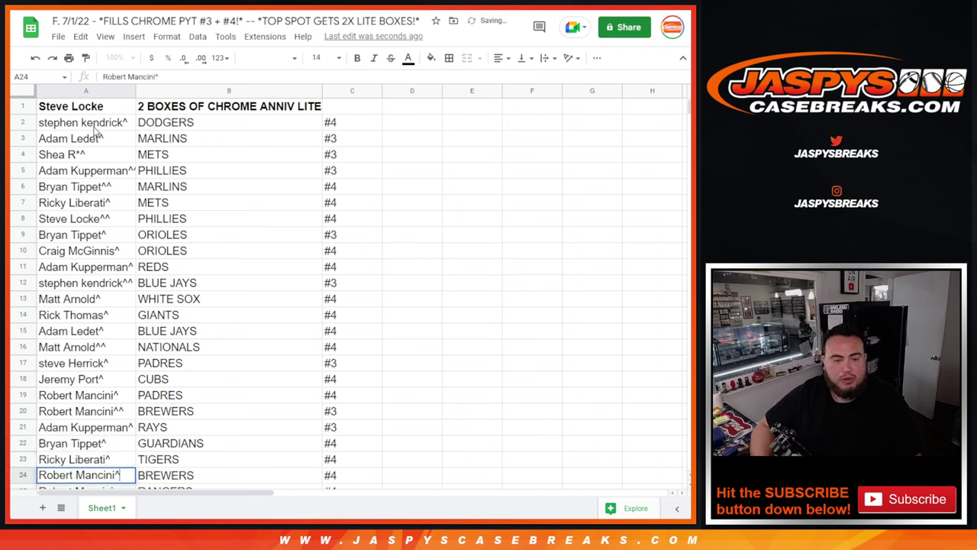
{"action": "key", "text": "Return"}
{"action": "type", "text": "^"}
{"action": "key", "text": "Return"}
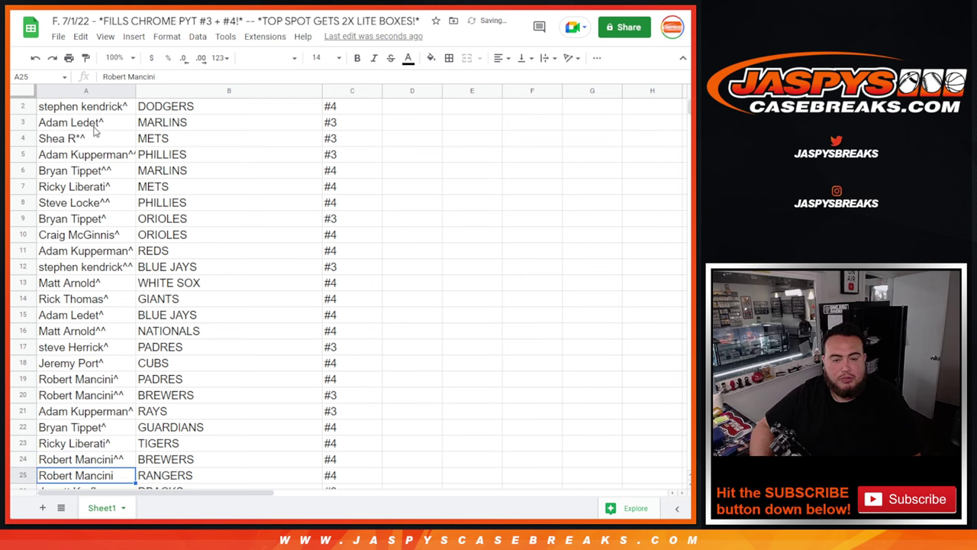
{"action": "key", "text": "Return"}
{"action": "type", "text": "^"}
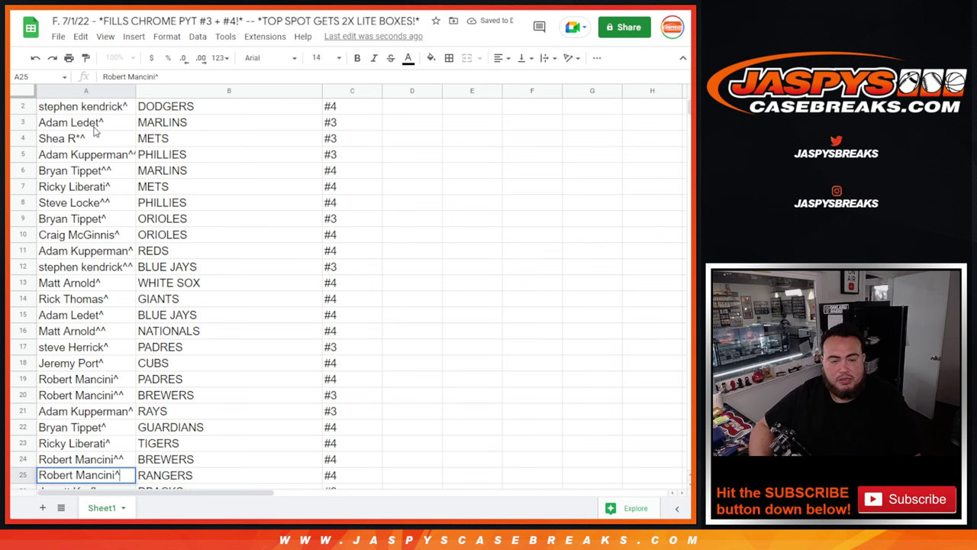
{"action": "key", "text": "Return"}
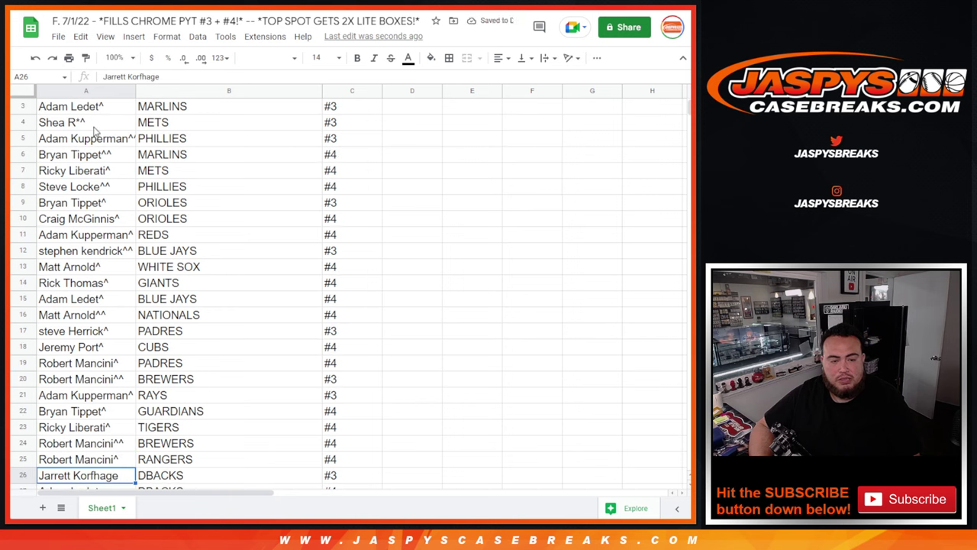
{"action": "key", "text": "Return"}
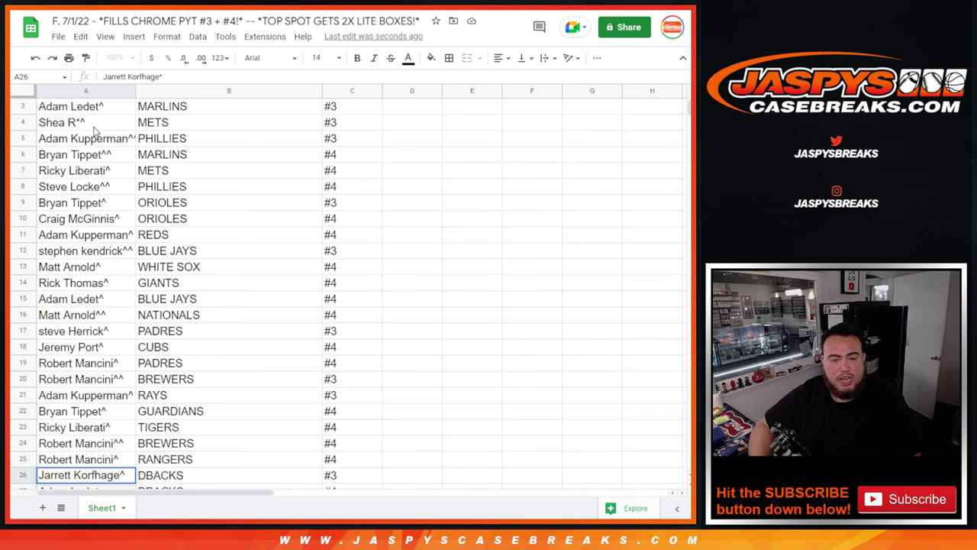
{"action": "key", "text": "Return"}
{"action": "key", "text": "Return"}
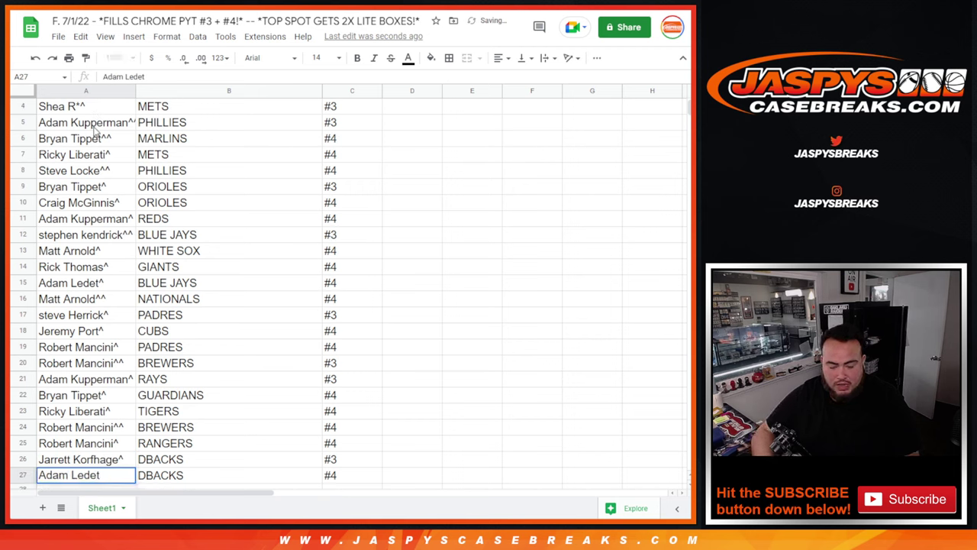
{"action": "key", "text": "Return"}
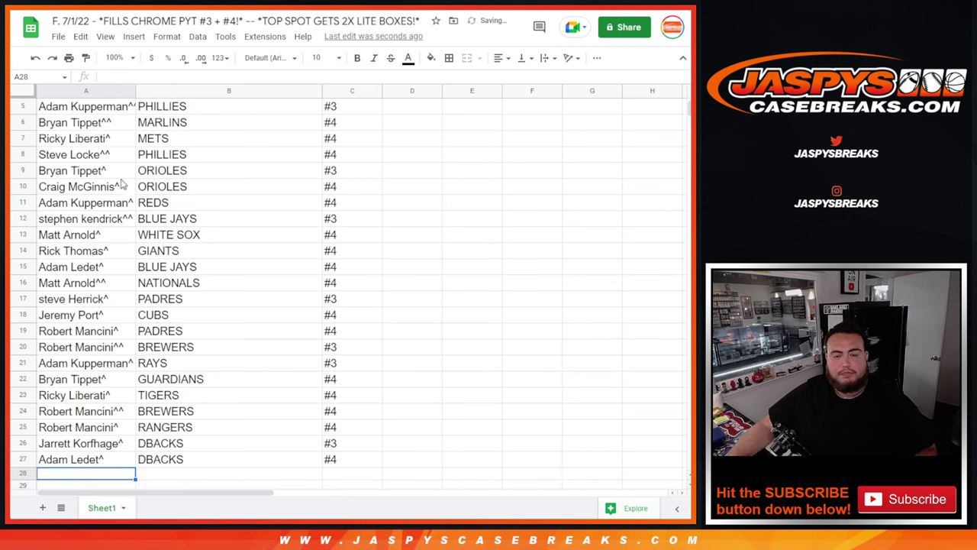
Auto-fit column A so the full caret-marked names are visible.
{"action": "scroll", "coordinate": [170, 252], "scroll_direction": "up", "scroll_amount": 2}
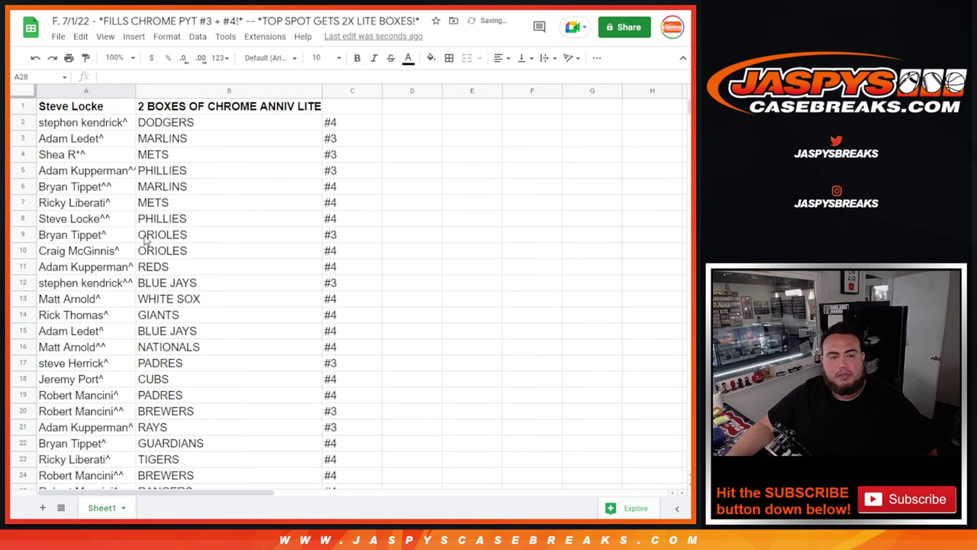
{"action": "double_click", "coordinate": [134, 87]}
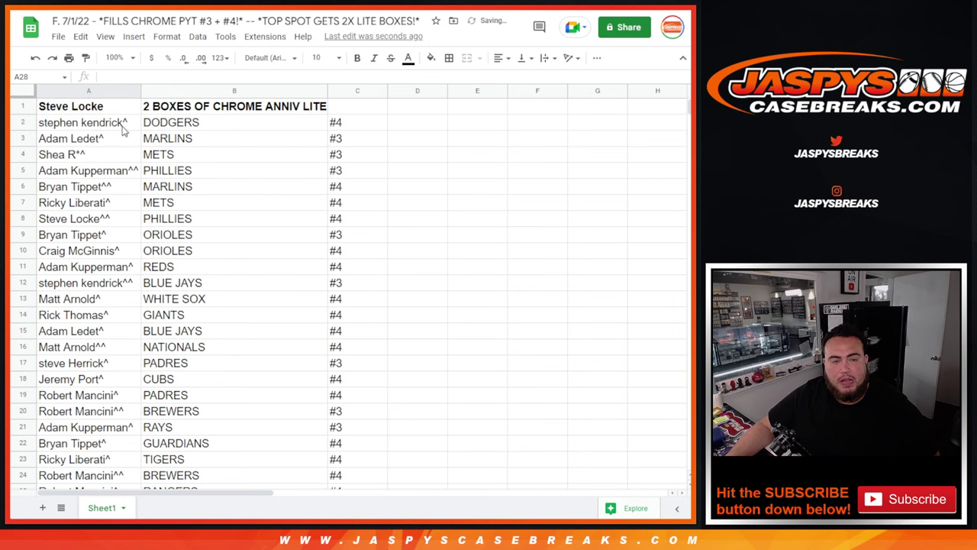